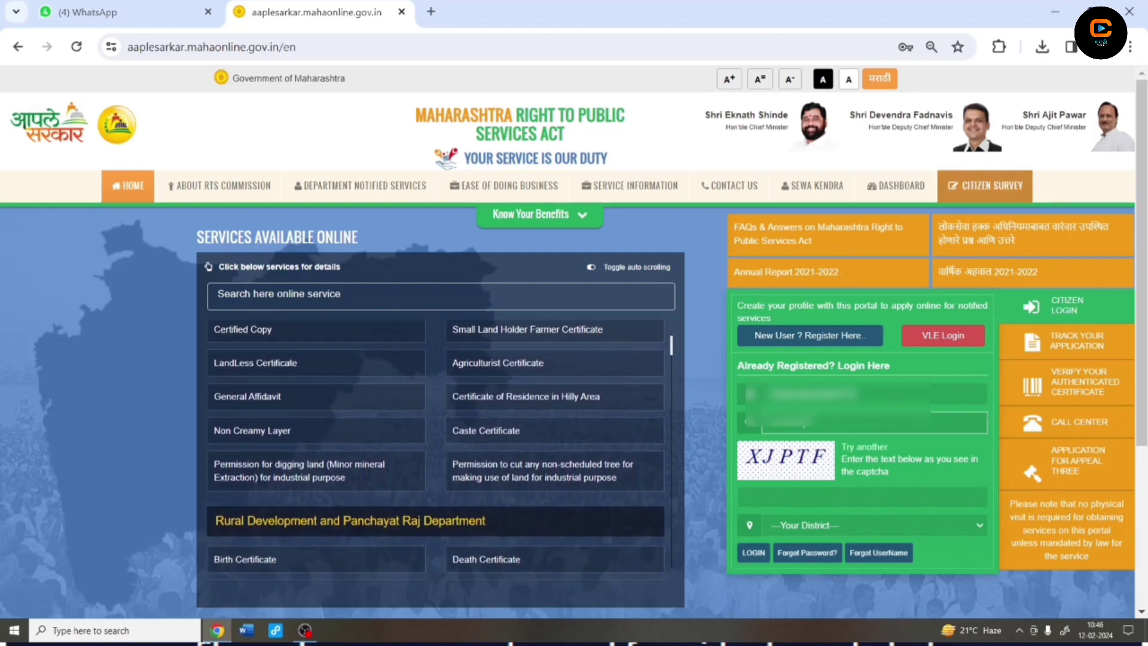
Log in to the citizen account with the captcha entered and Solapur chosen as the district
click(766, 496)
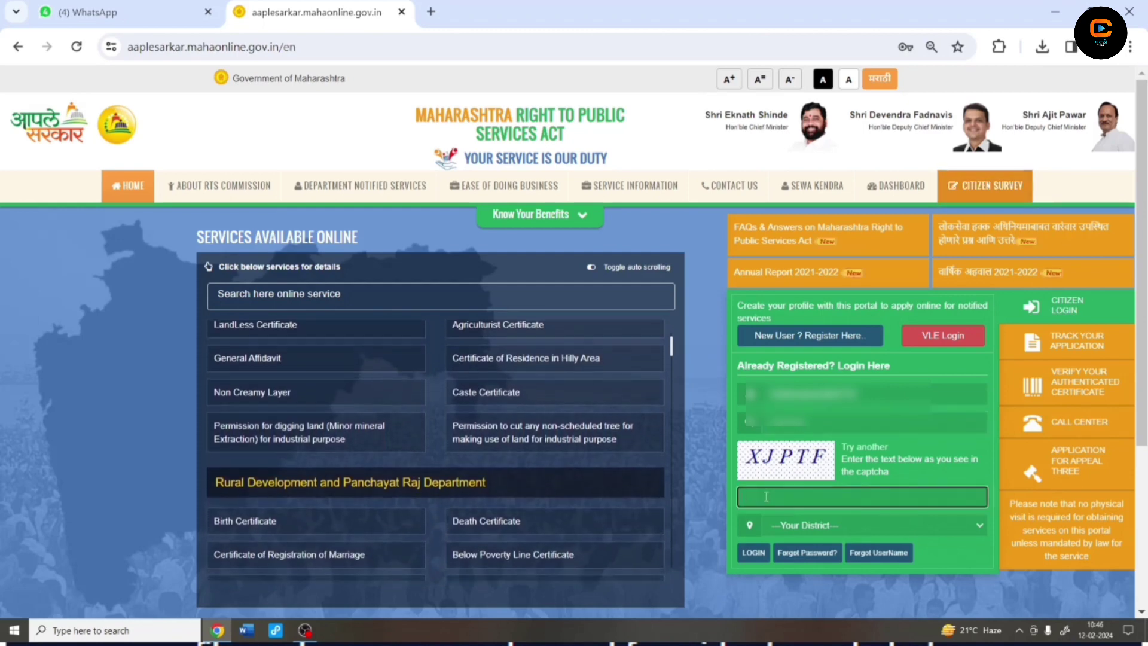
text(XJP)
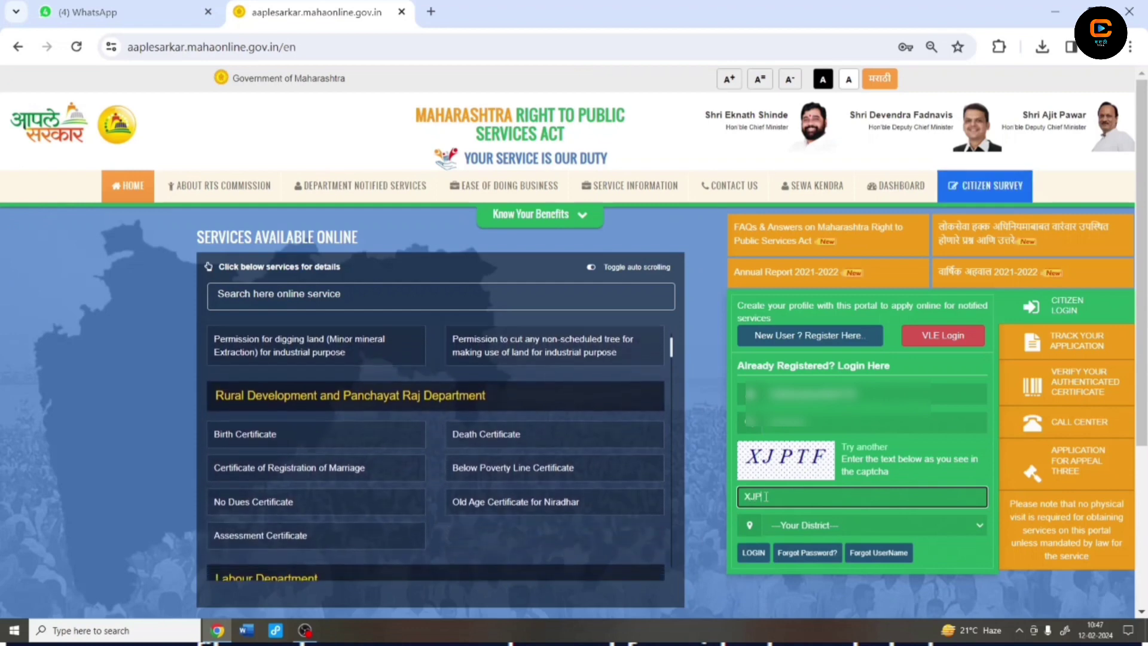
text(TF)
click(813, 525)
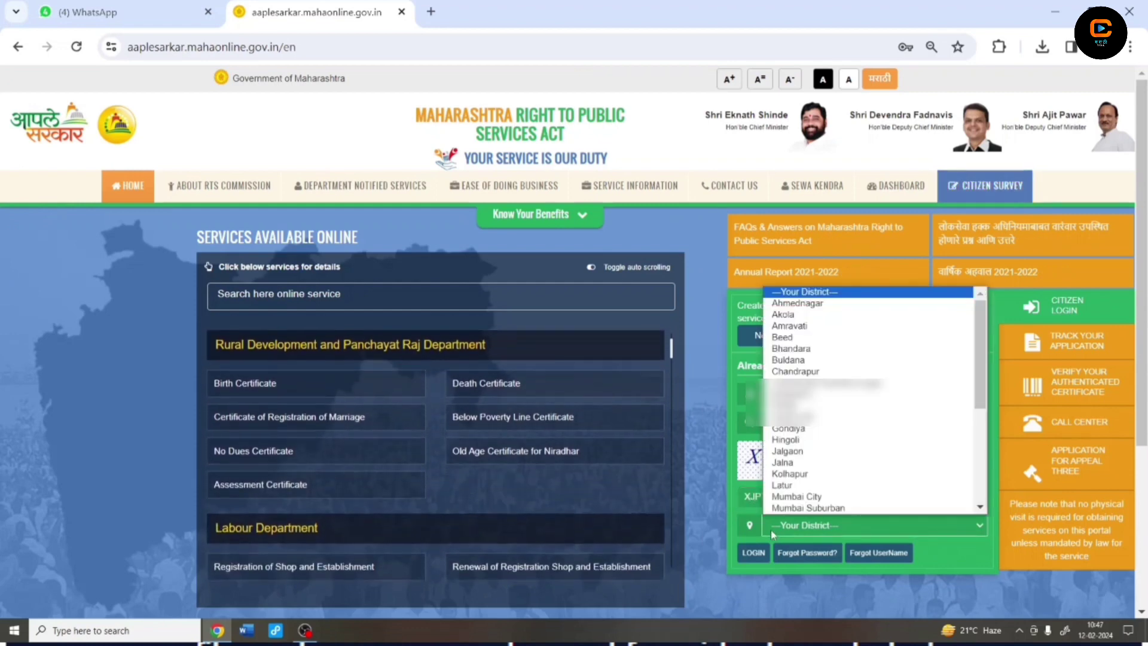
scroll(813, 438, down, 6)
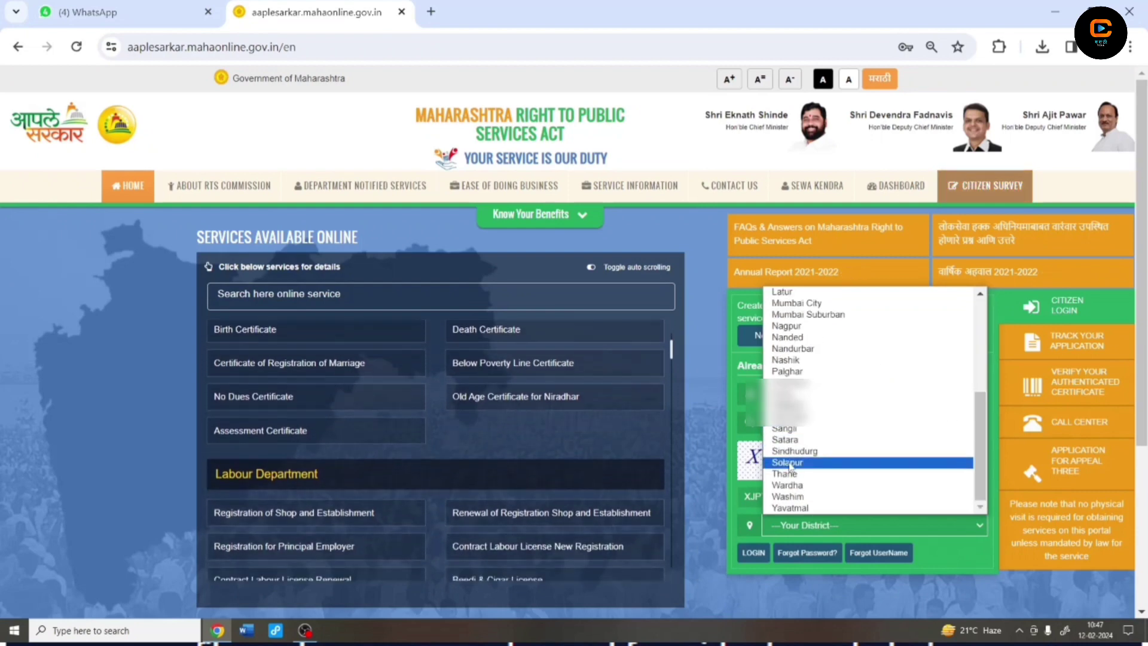
click(801, 462)
click(752, 552)
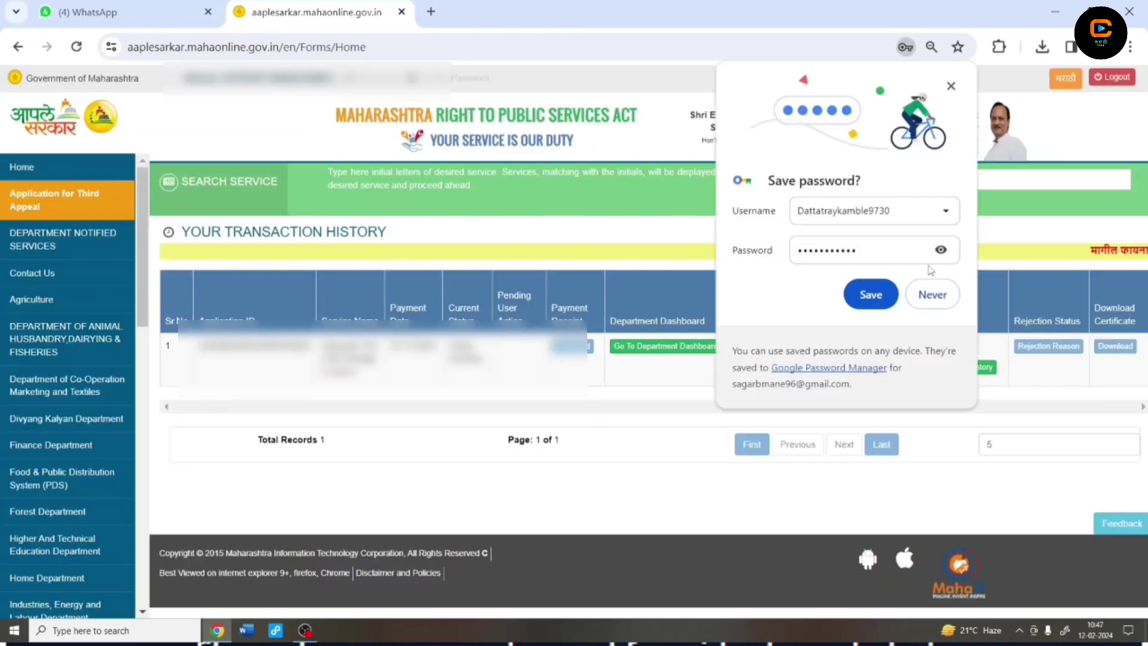
Dismiss the save-password prompt and search 'gazzette' to open Gazzette Part 2 for Change in Name
click(950, 85)
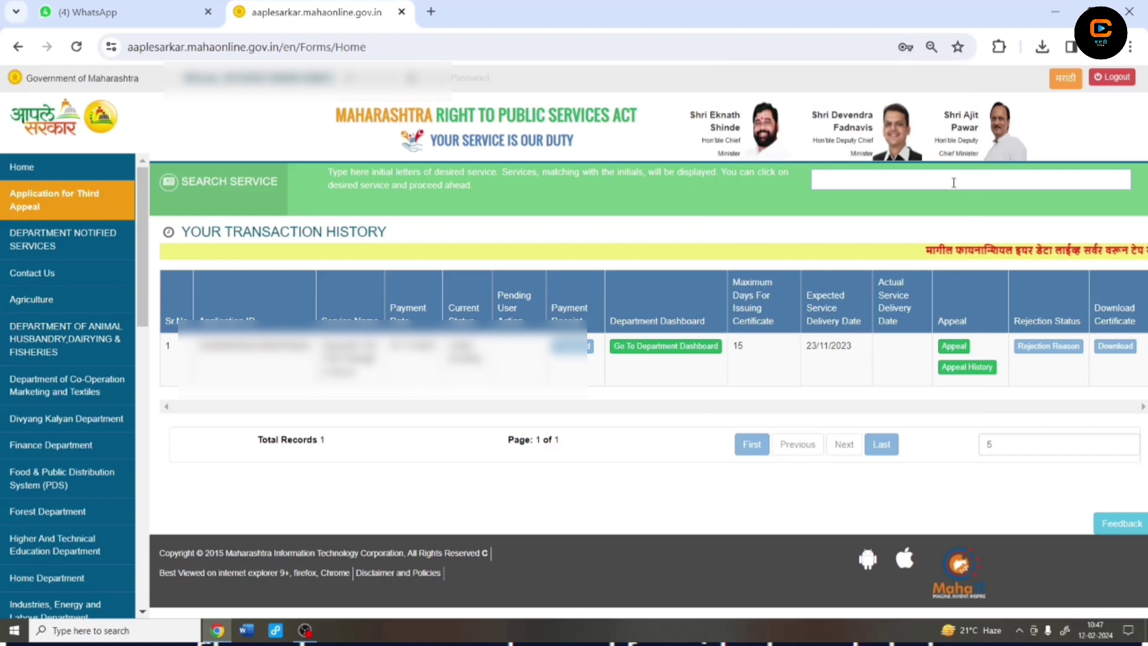
click(954, 182)
text(ga)
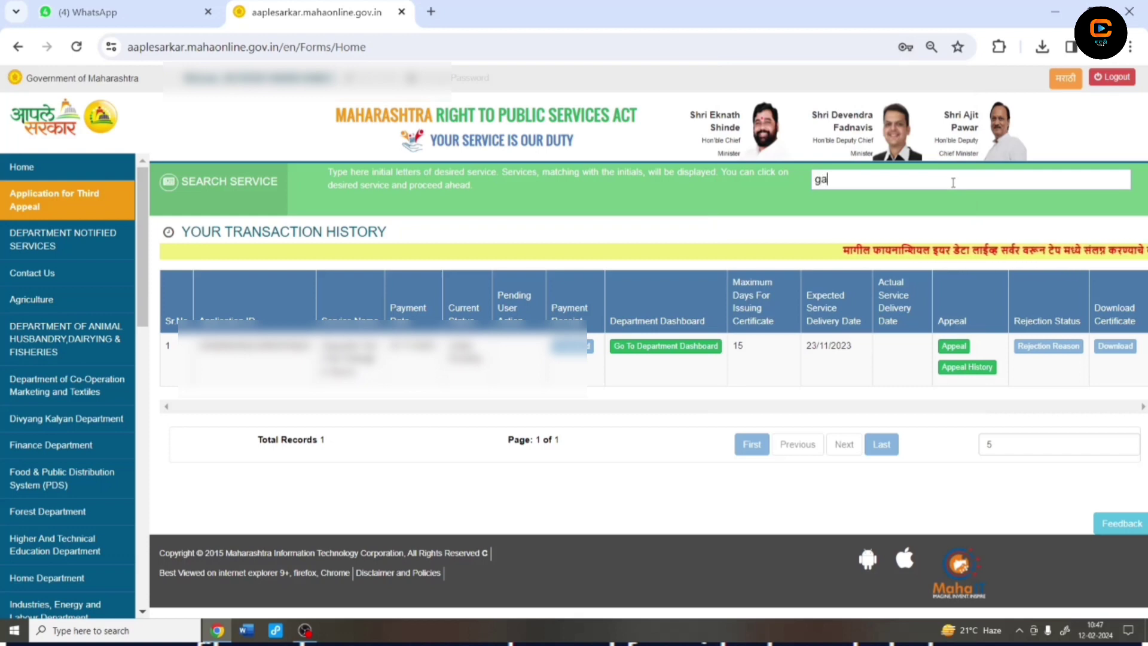
text(z)
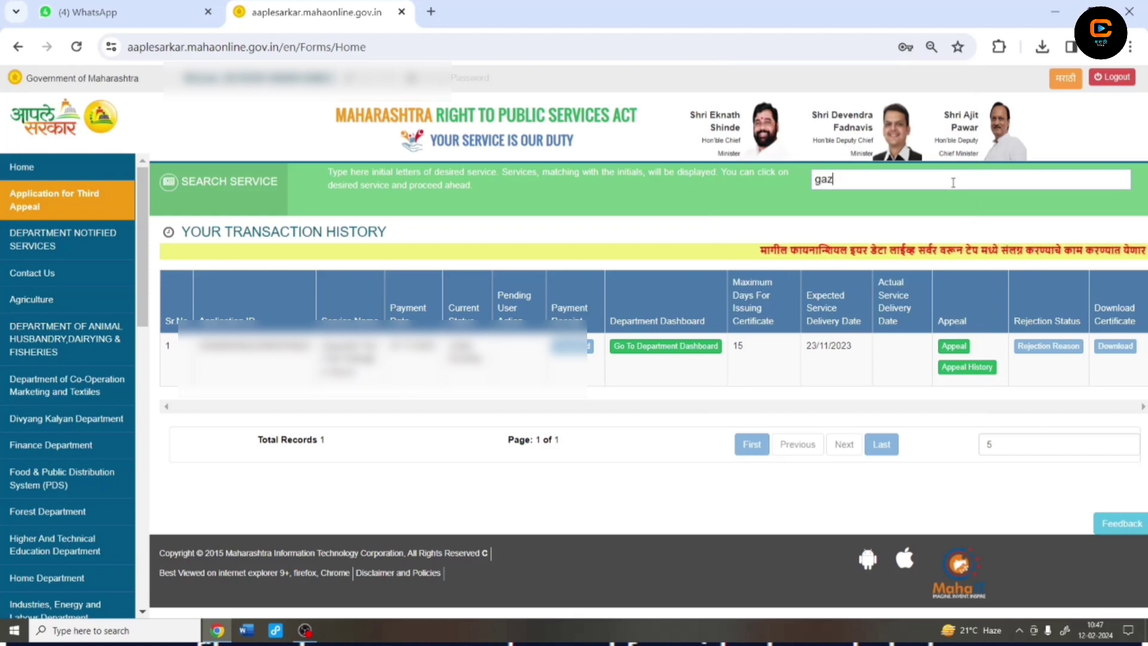
text(zette)
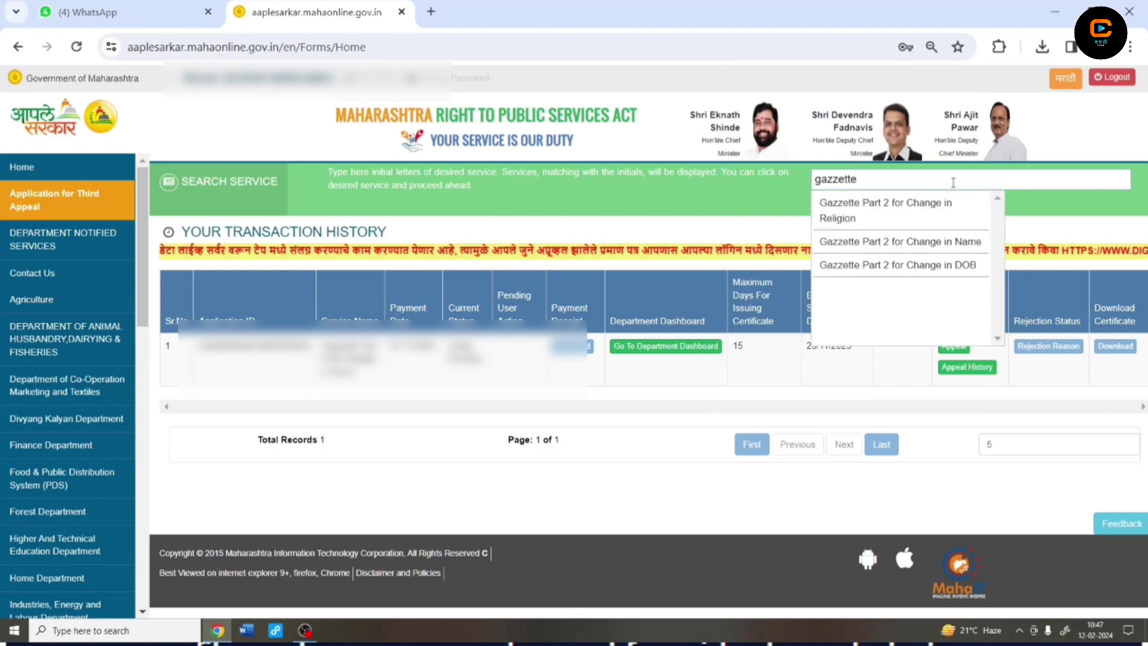
click(934, 247)
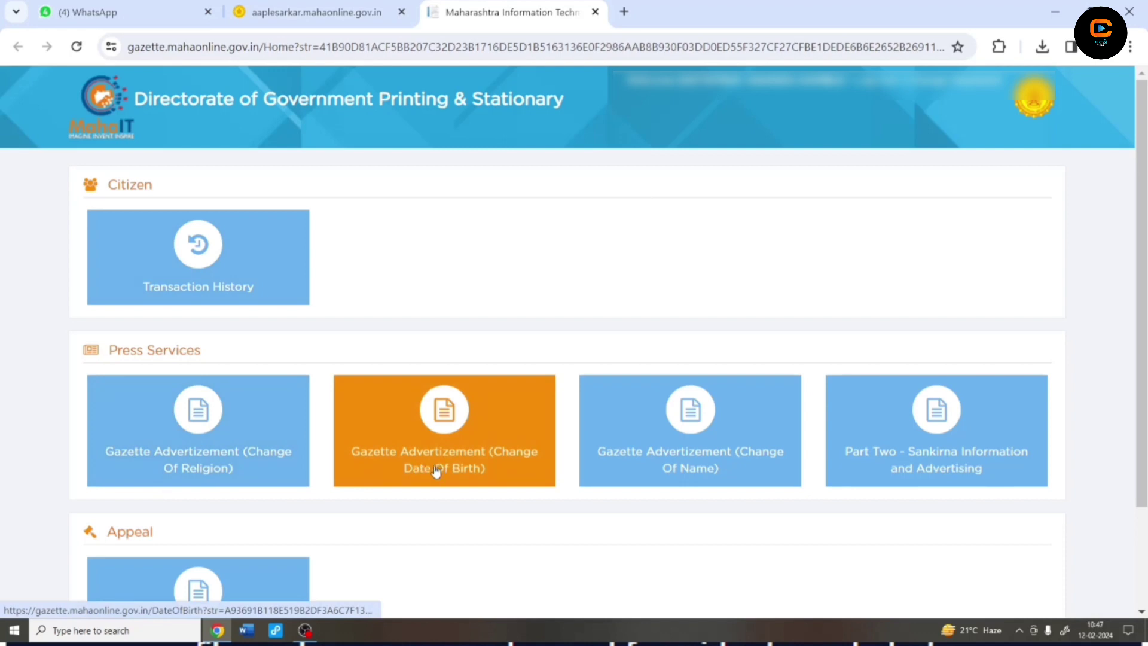
Open the Change Of Name advertisement, read the instructions in English, and download the blank form
click(678, 473)
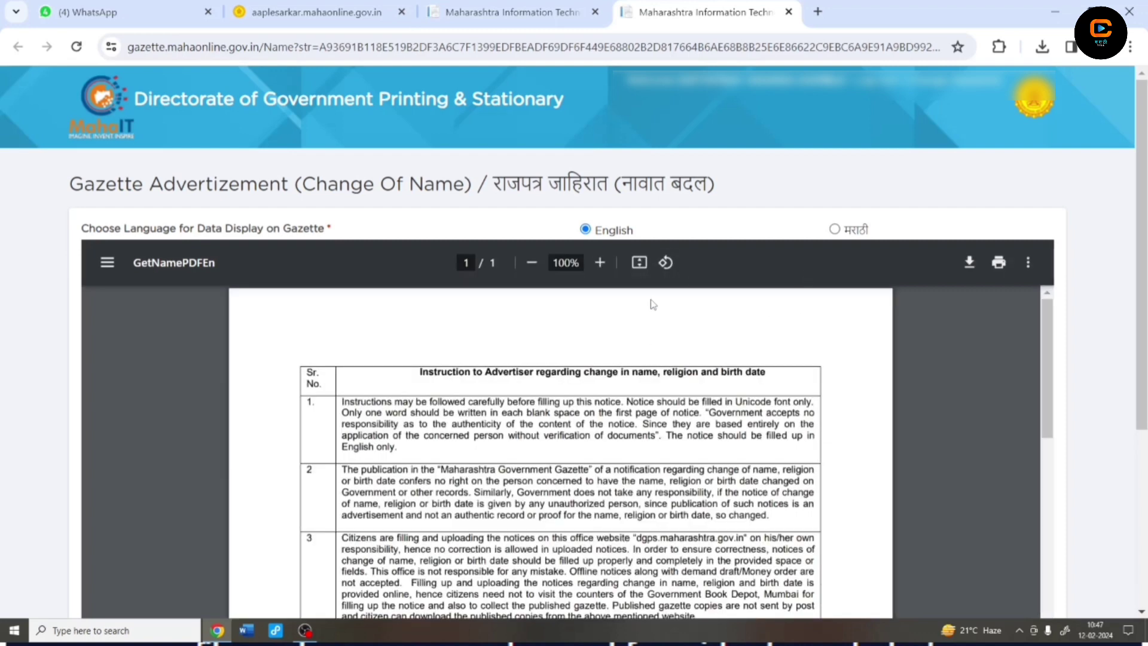
click(833, 230)
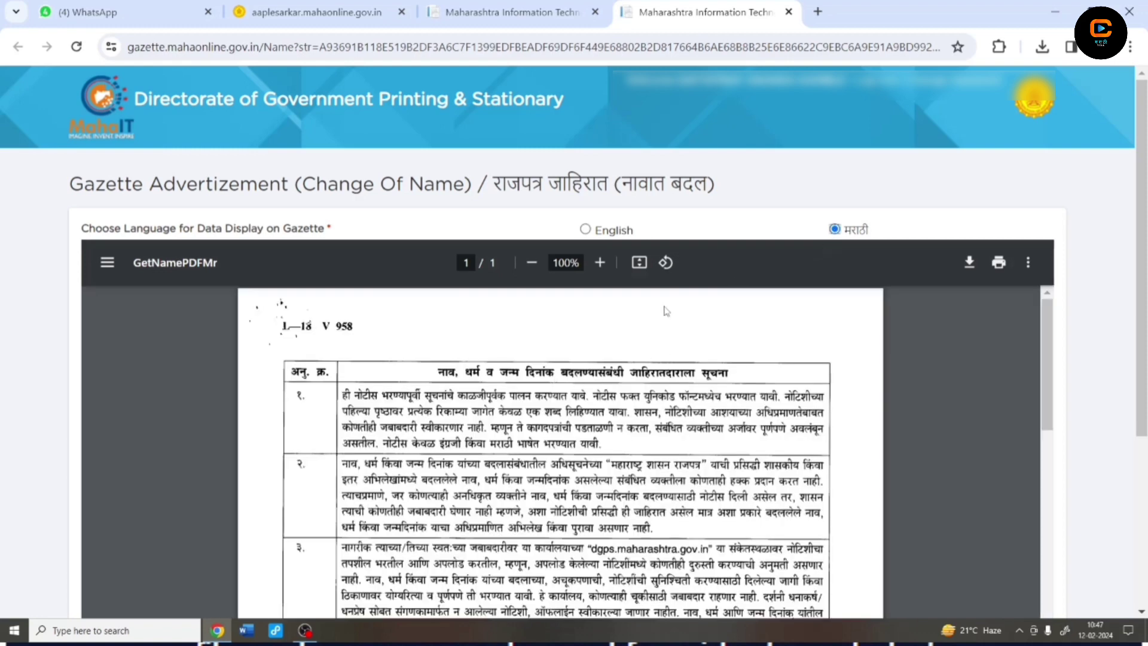
click(585, 230)
scroll(704, 412, down, 5)
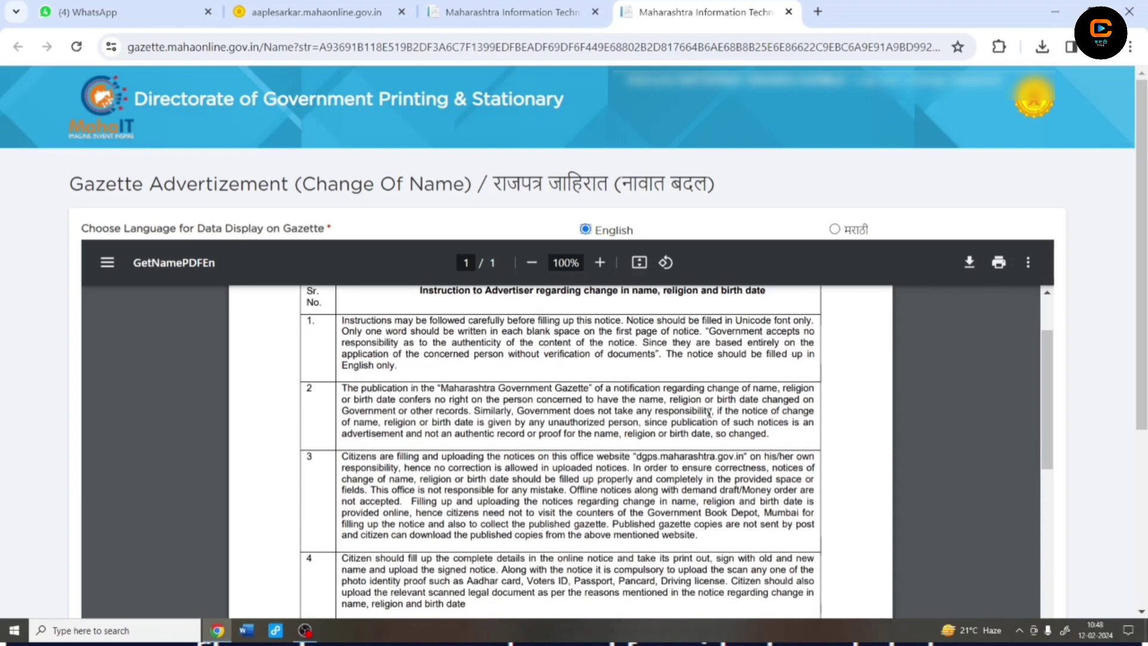
scroll(969, 438, down, 5)
click(540, 464)
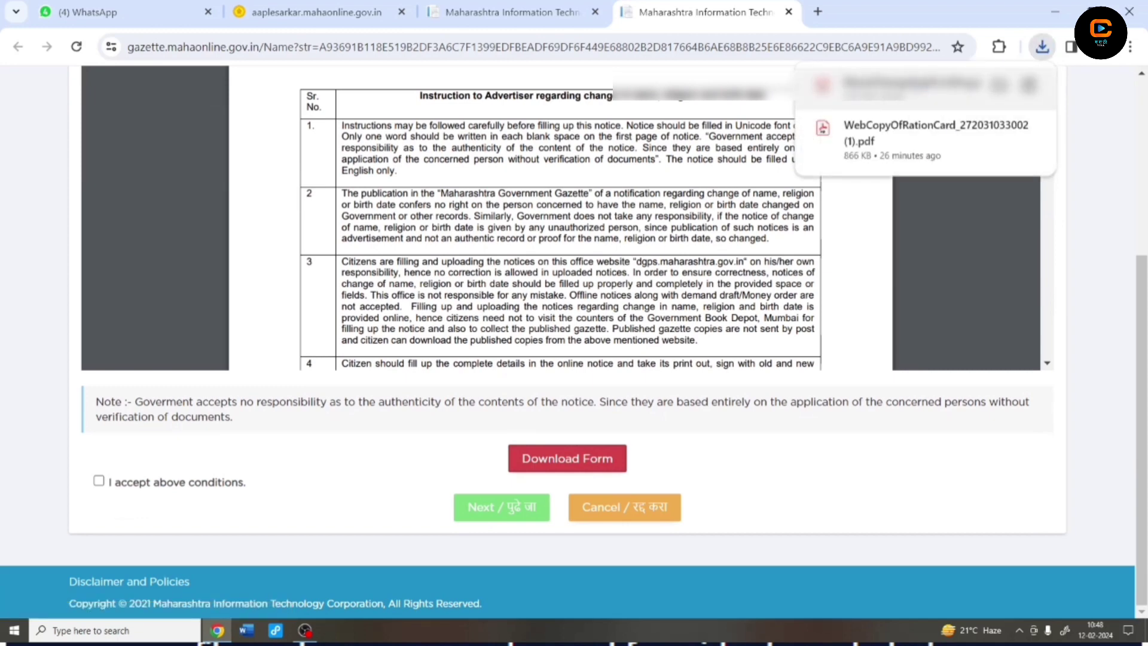
Open the downloaded name-change form PDF and scroll through it
click(908, 85)
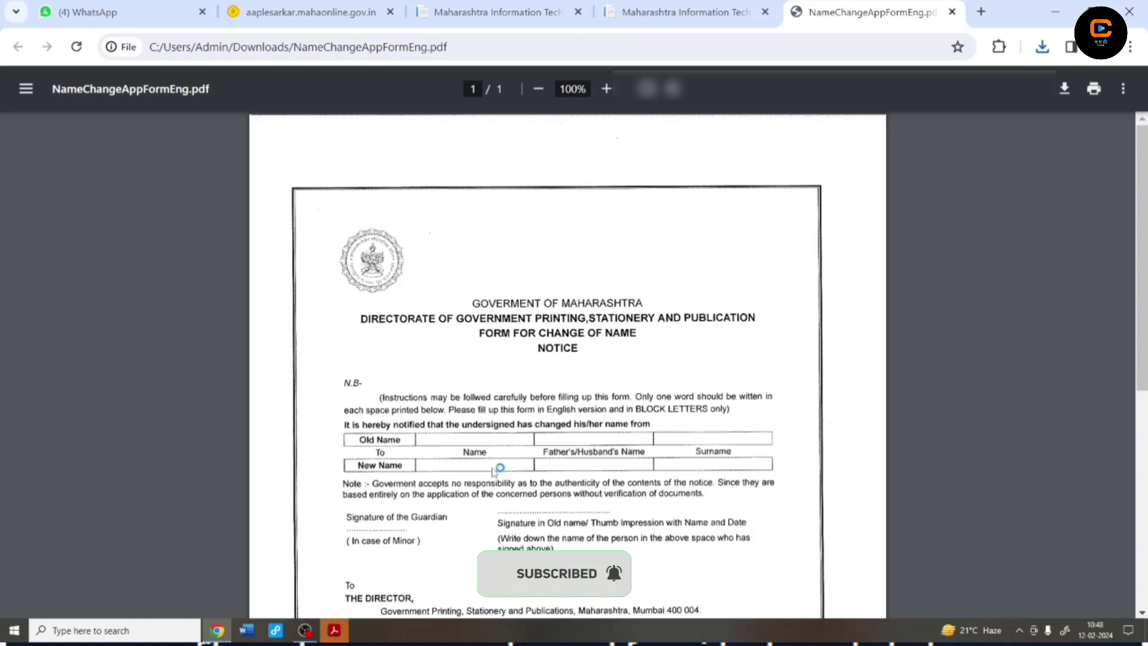
scroll(512, 466, down, 1)
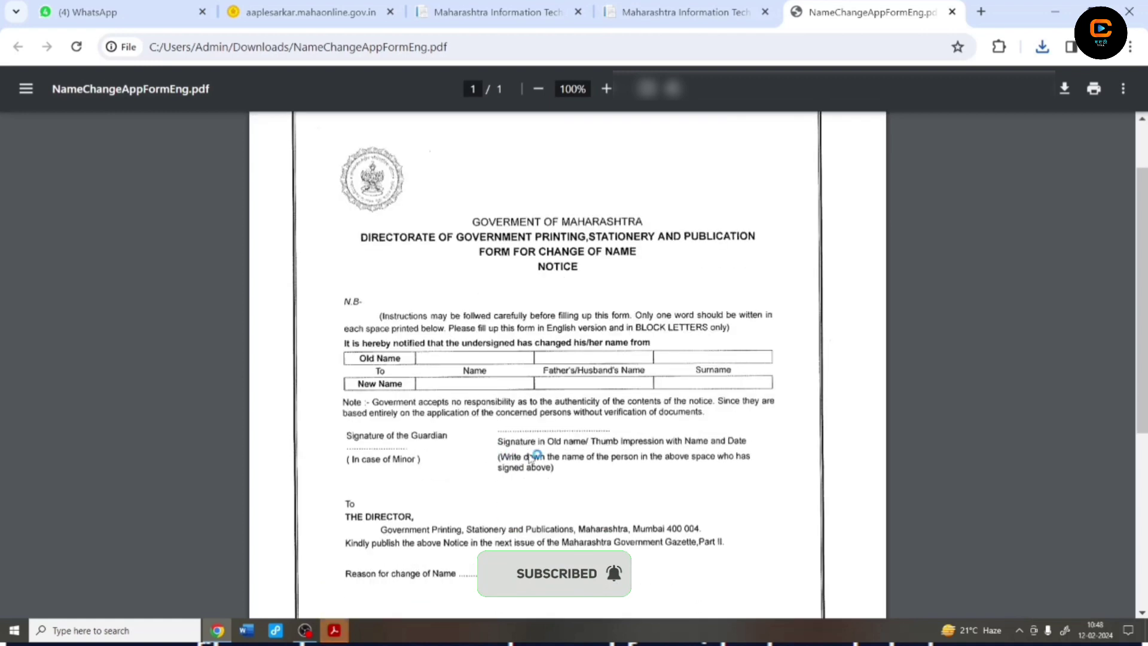
scroll(598, 466, down, 1)
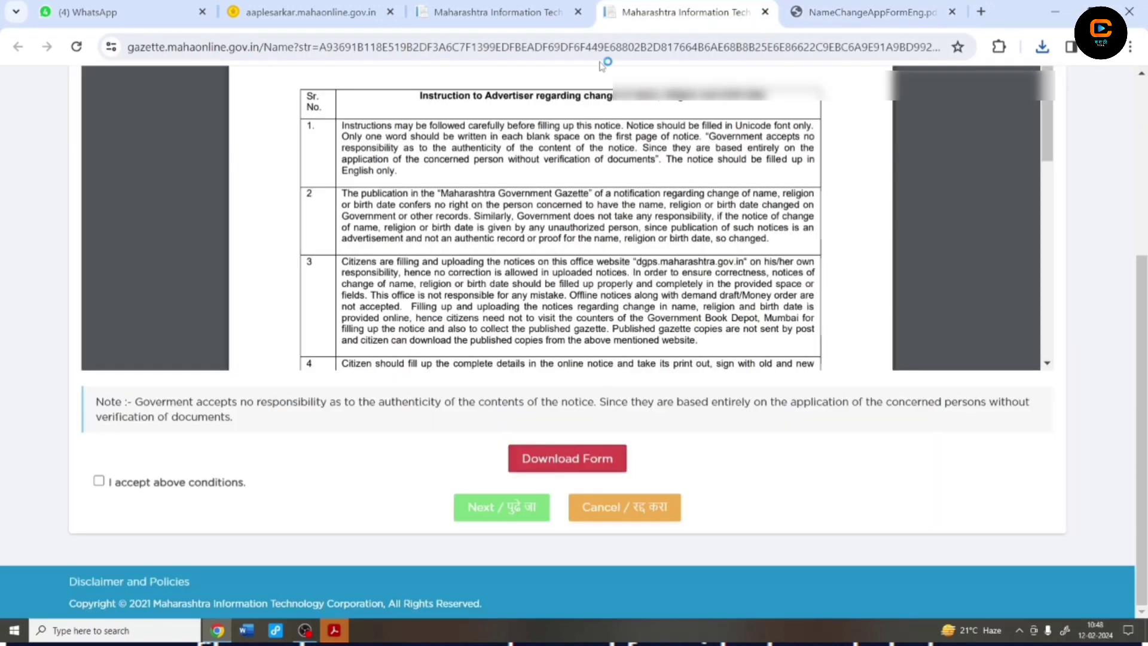
Back on the gazette page, accept the conditions and confirm filling the form in English
key(ctrl+shift+Tab)
click(99, 481)
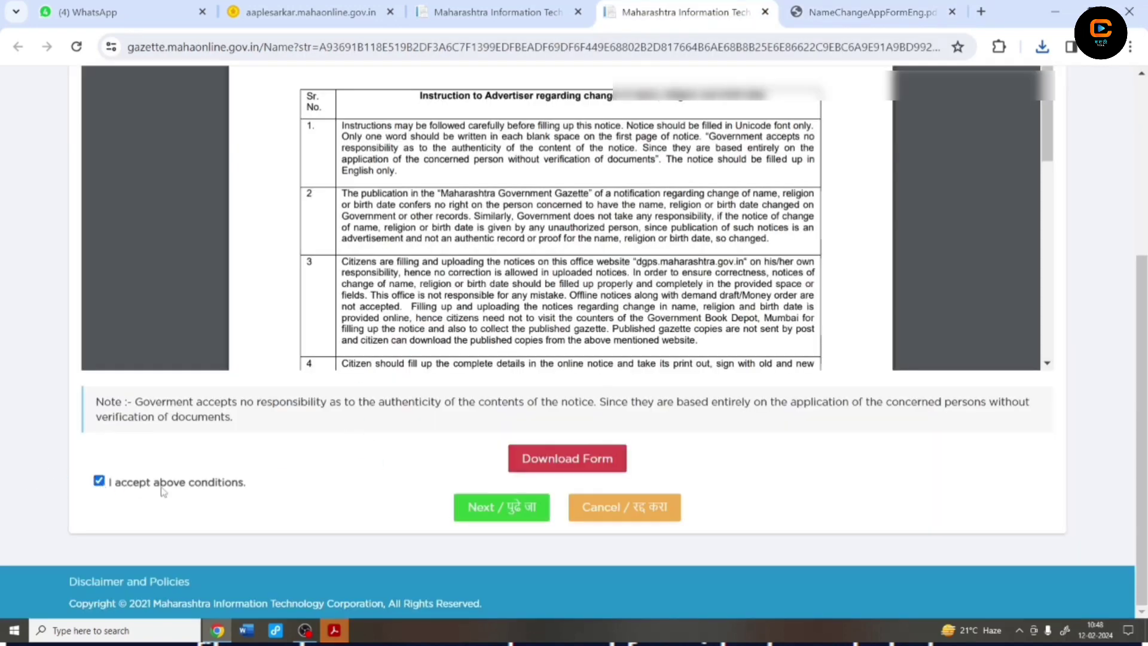
click(530, 523)
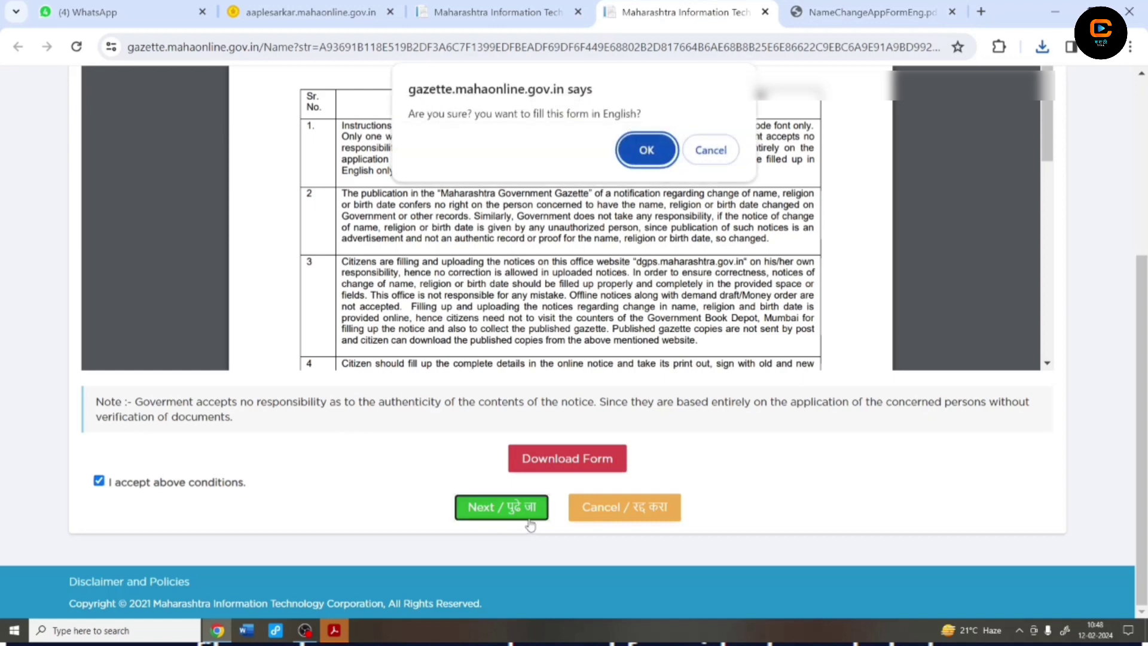
click(642, 153)
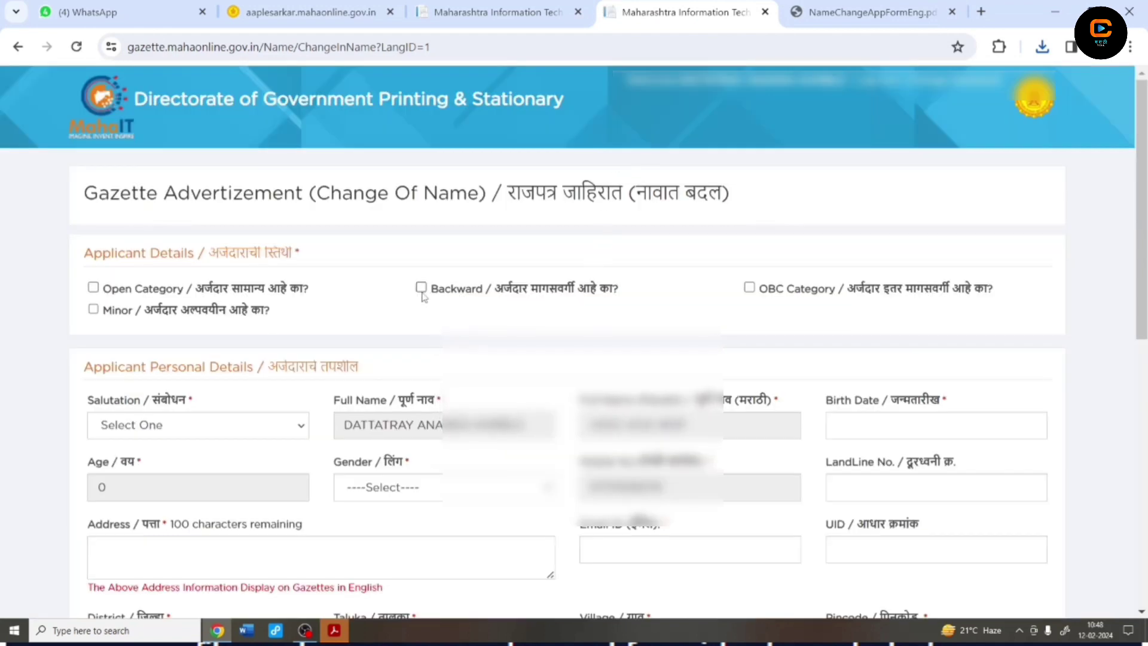
click(422, 289)
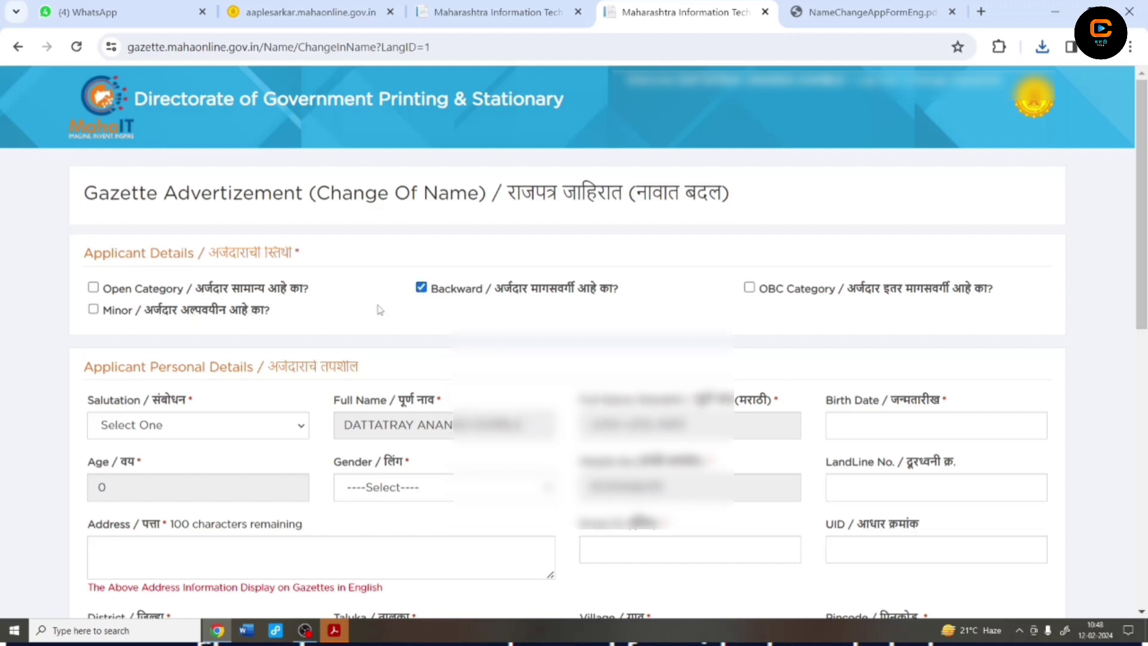
click(154, 425)
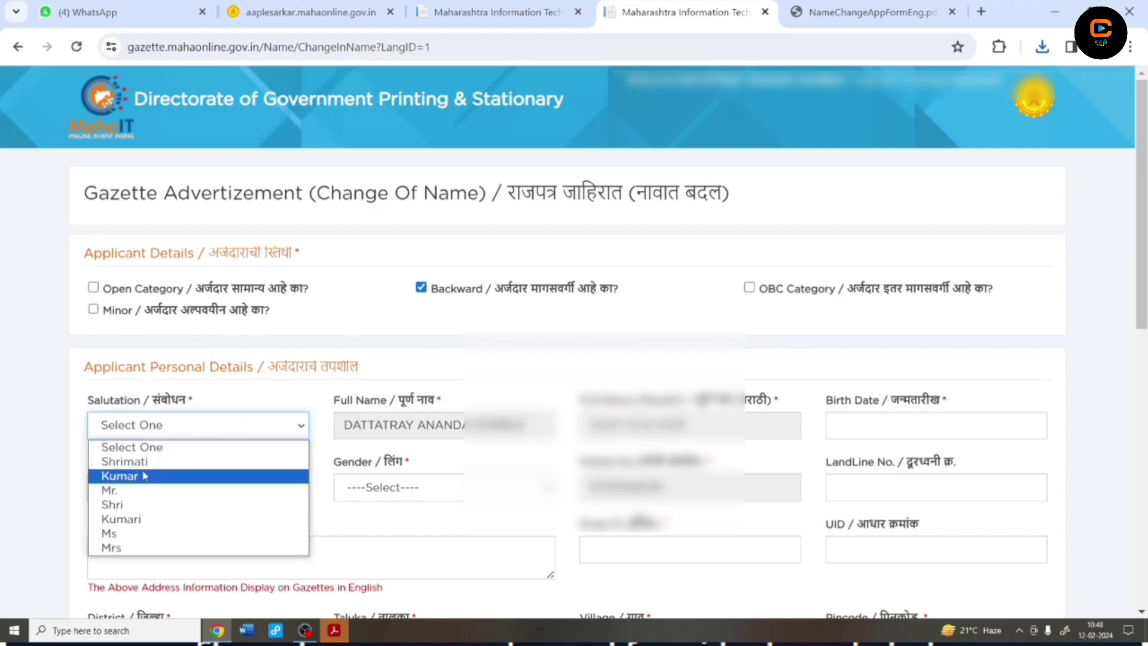
click(126, 509)
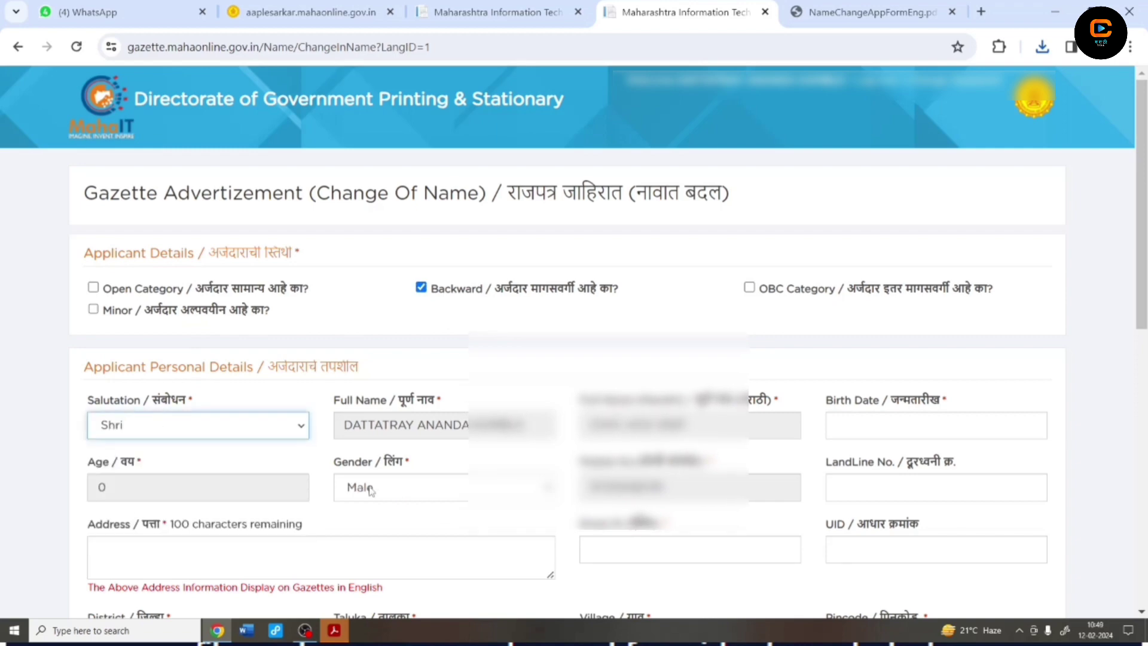
scroll(450, 437, down, 1)
click(842, 354)
click(921, 370)
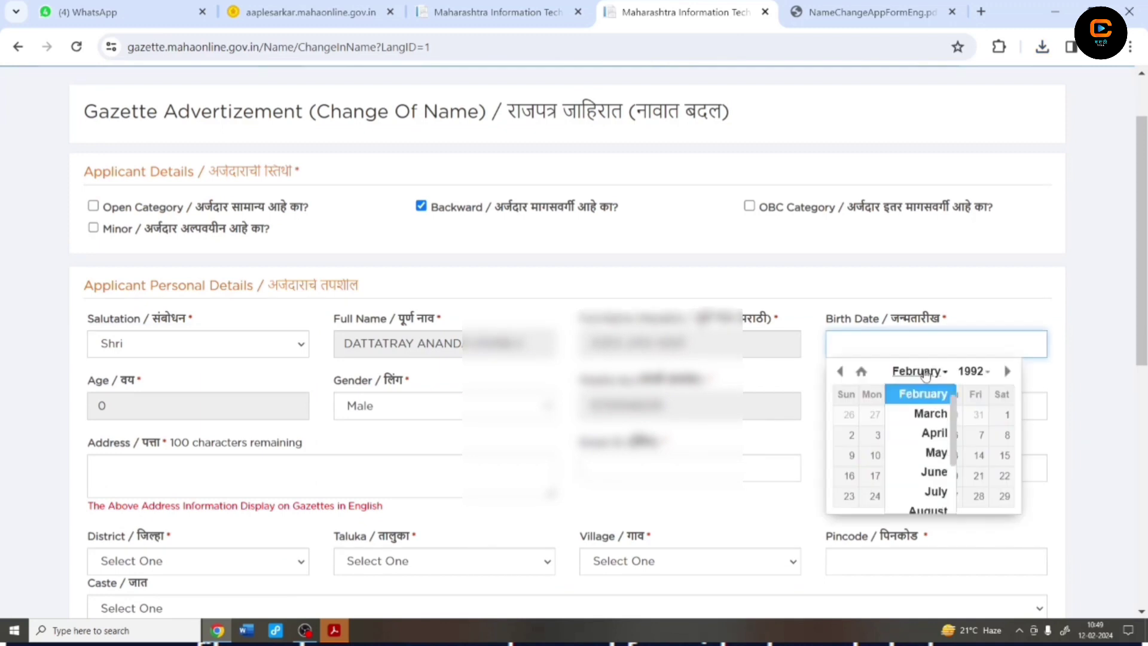
scroll(914, 410, up, 1)
click(915, 392)
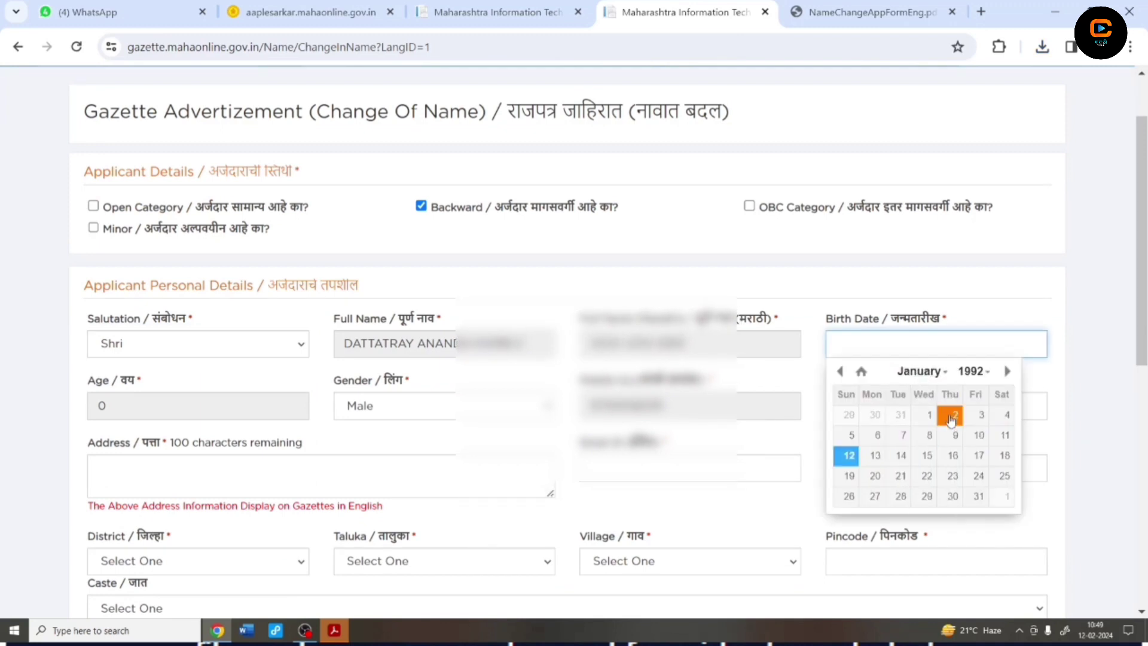
click(877, 437)
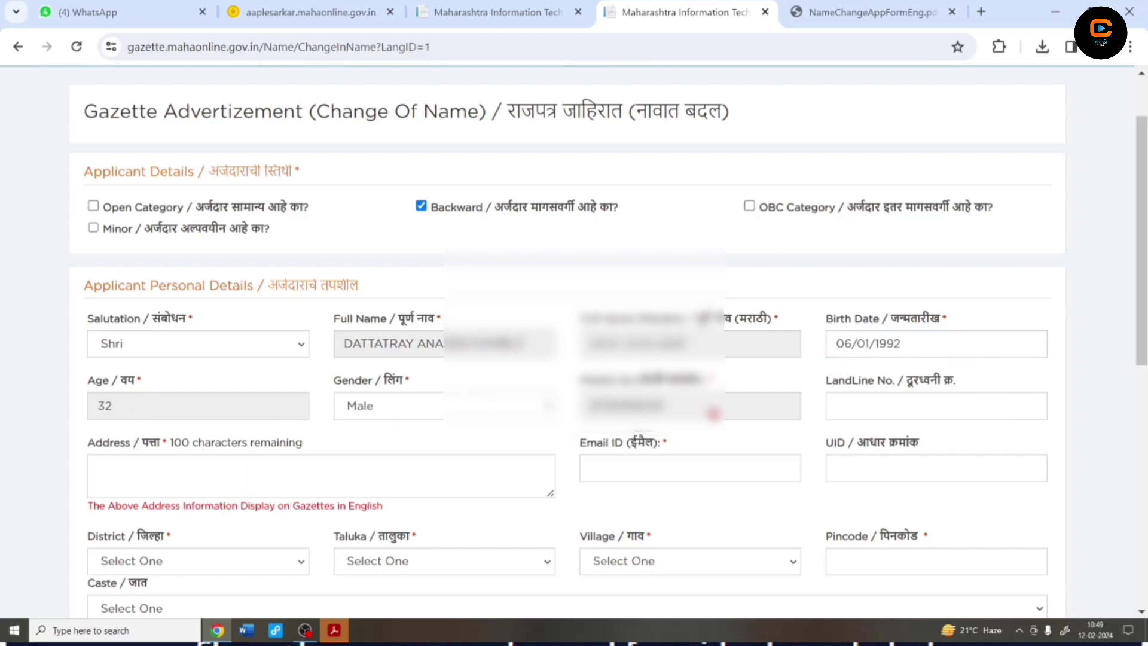
Enter the applicant's postal address and e-mail address
scroll(688, 428, down, 1)
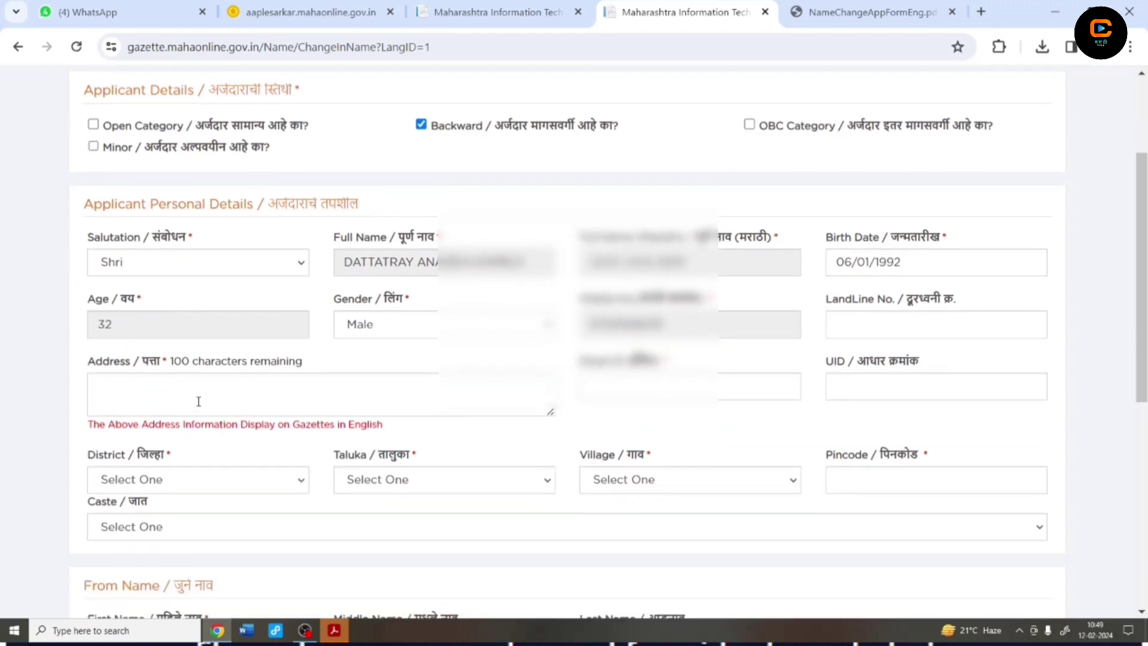
click(198, 402)
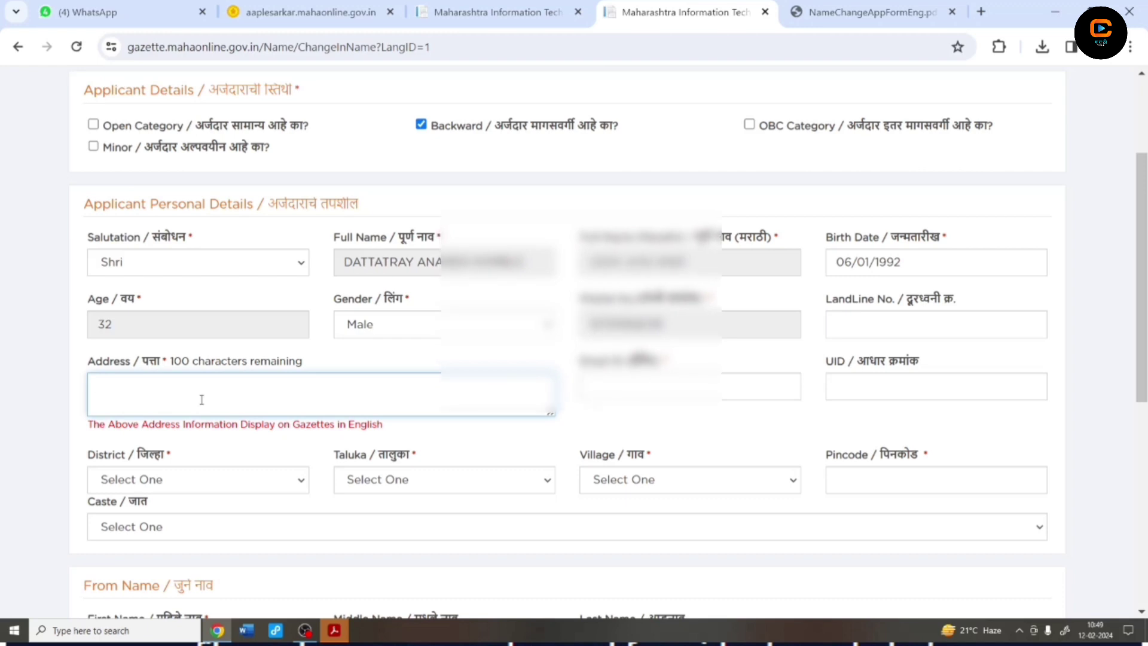
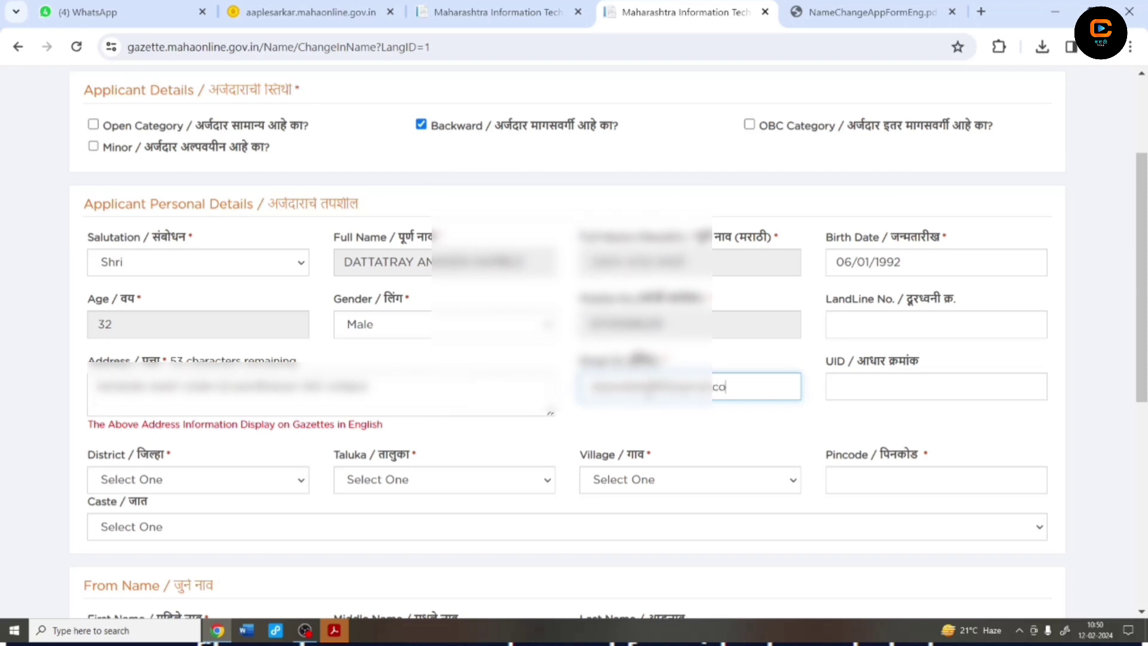
Set district Solapur, taluka Pandharpur and village CHALE
key(Tab)
click(157, 484)
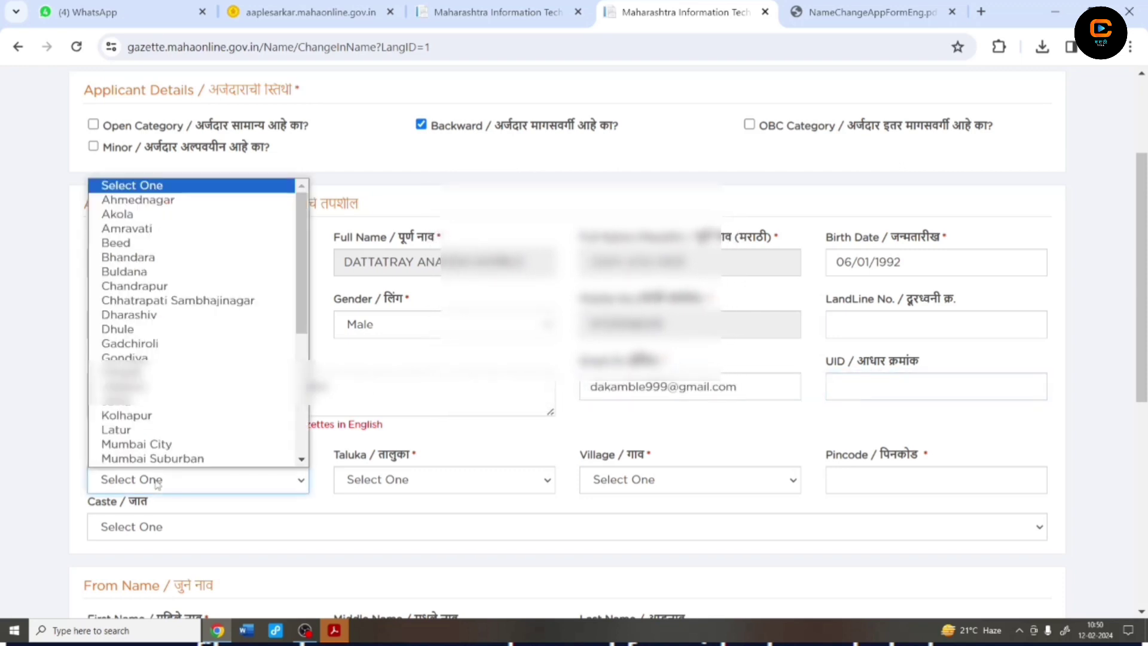
scroll(137, 251, down, 5)
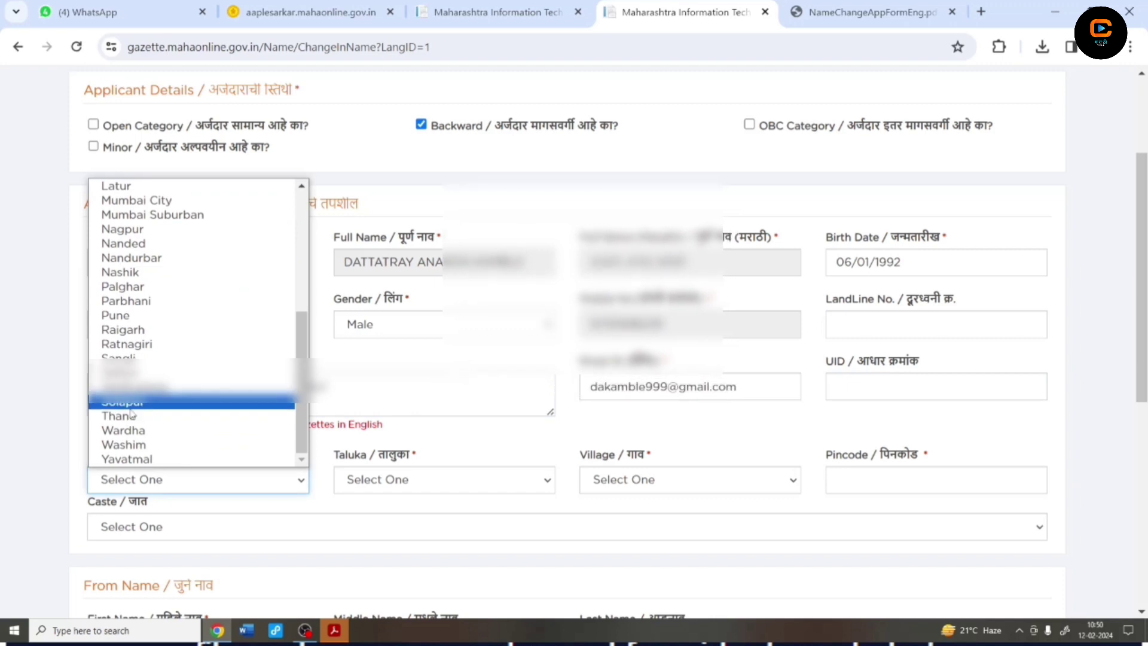
click(123, 402)
click(386, 479)
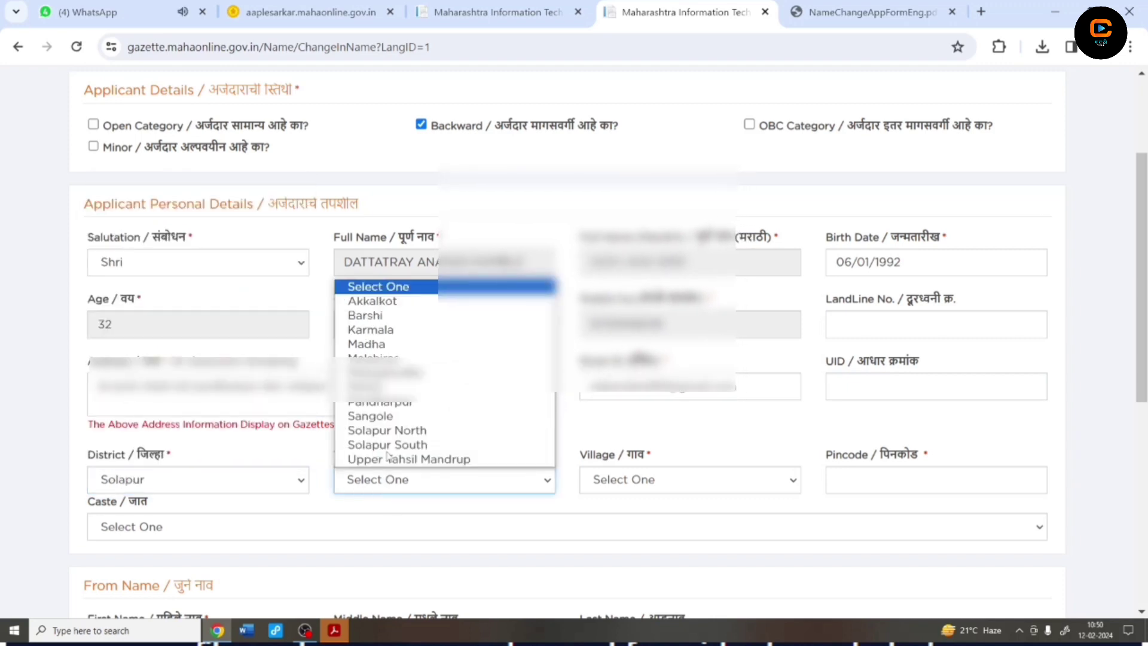
click(380, 401)
click(687, 480)
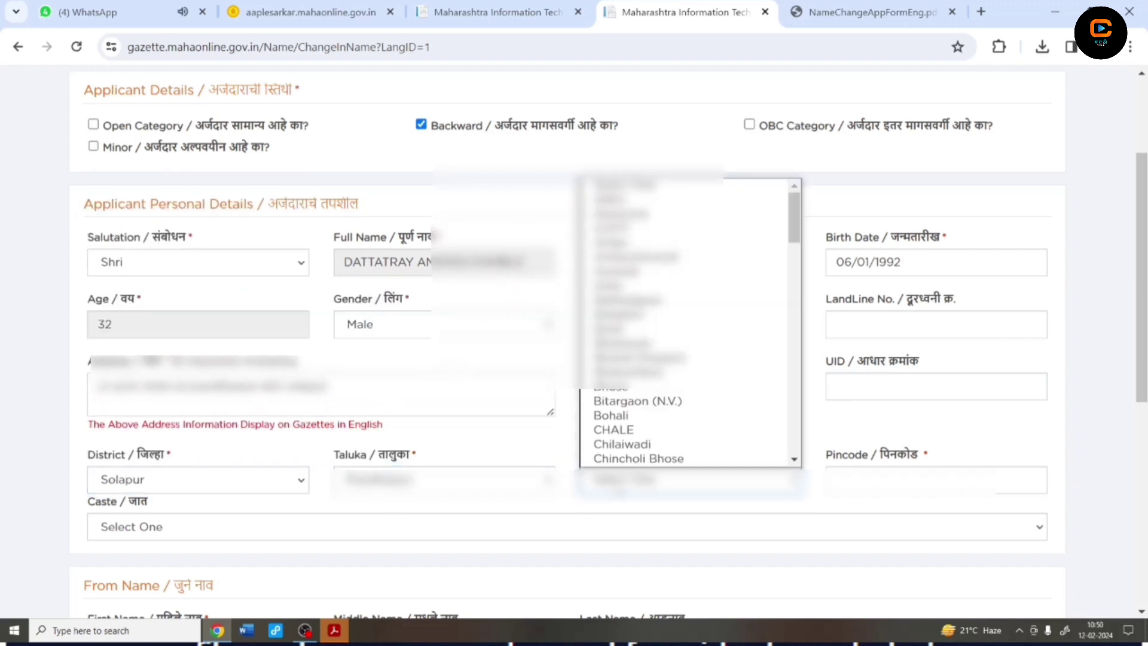
click(616, 428)
Enter the pincode and choose SC as the caste
click(921, 486)
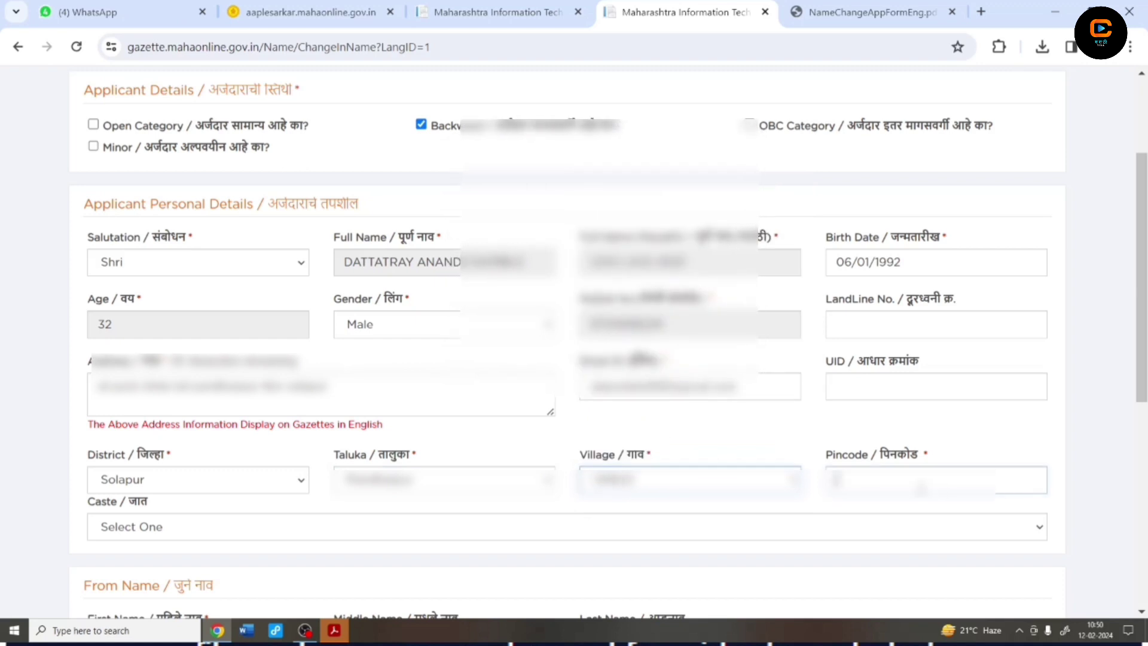
text(413304)
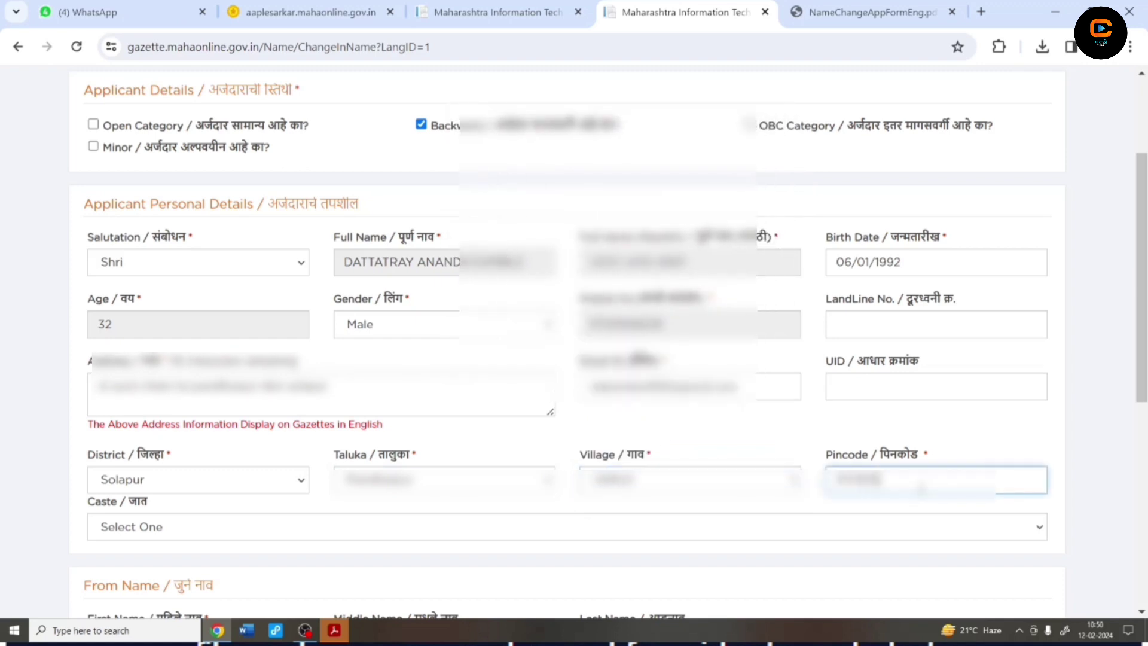
scroll(191, 539, down, 1)
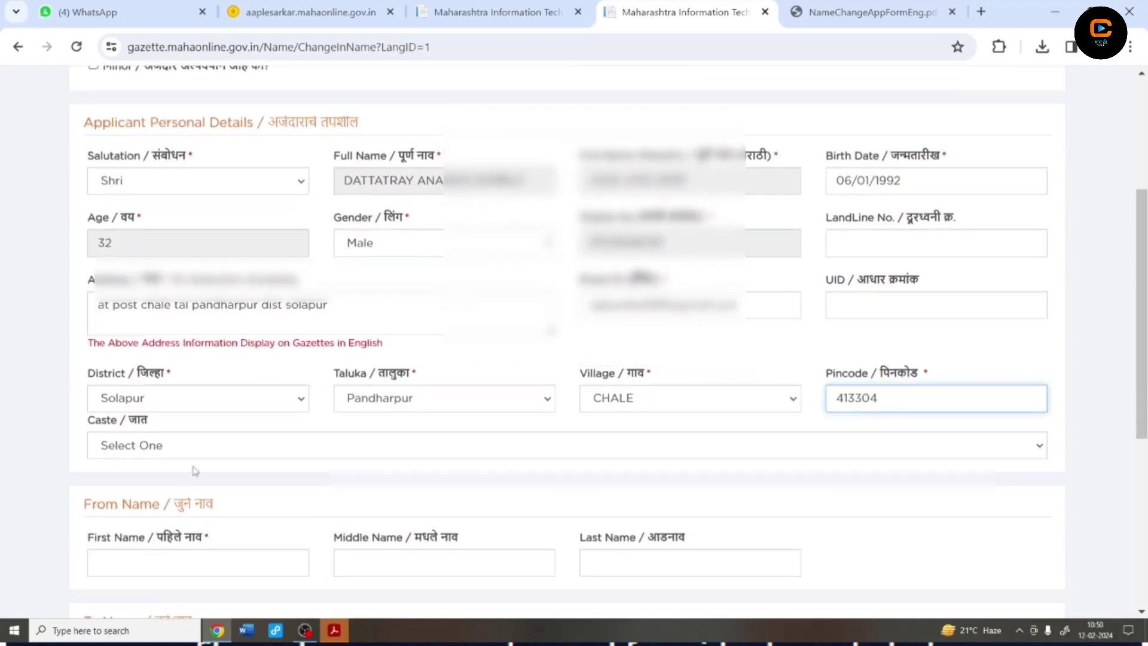
click(193, 453)
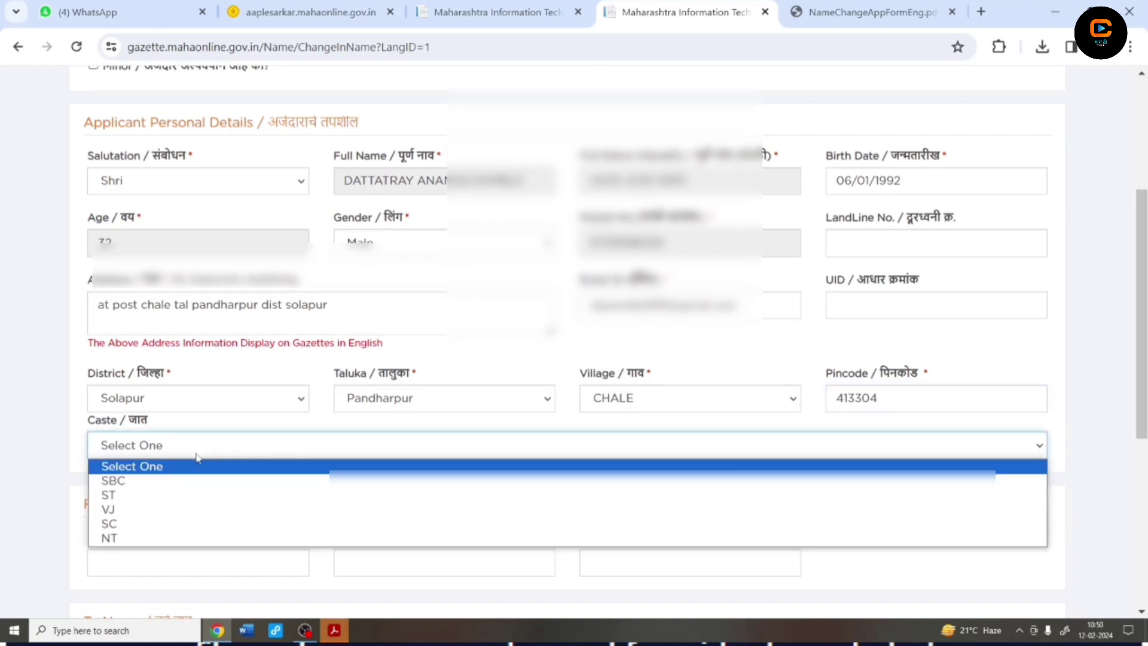
click(137, 523)
scroll(143, 527, down, 1)
scroll(144, 527, down, 1)
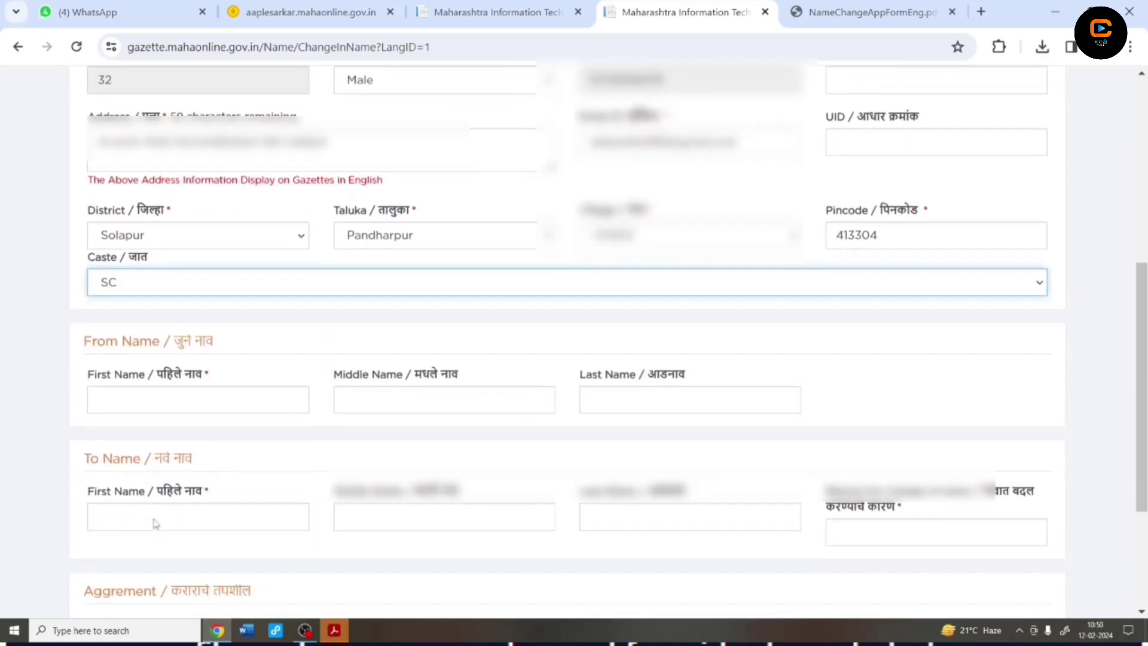
click(166, 394)
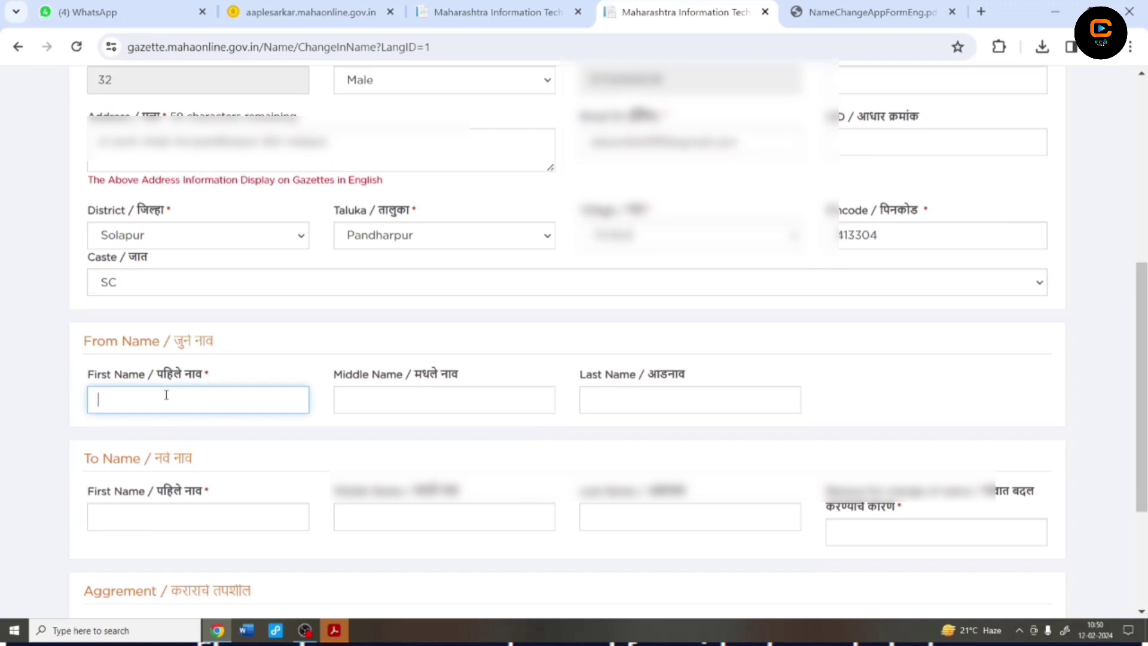
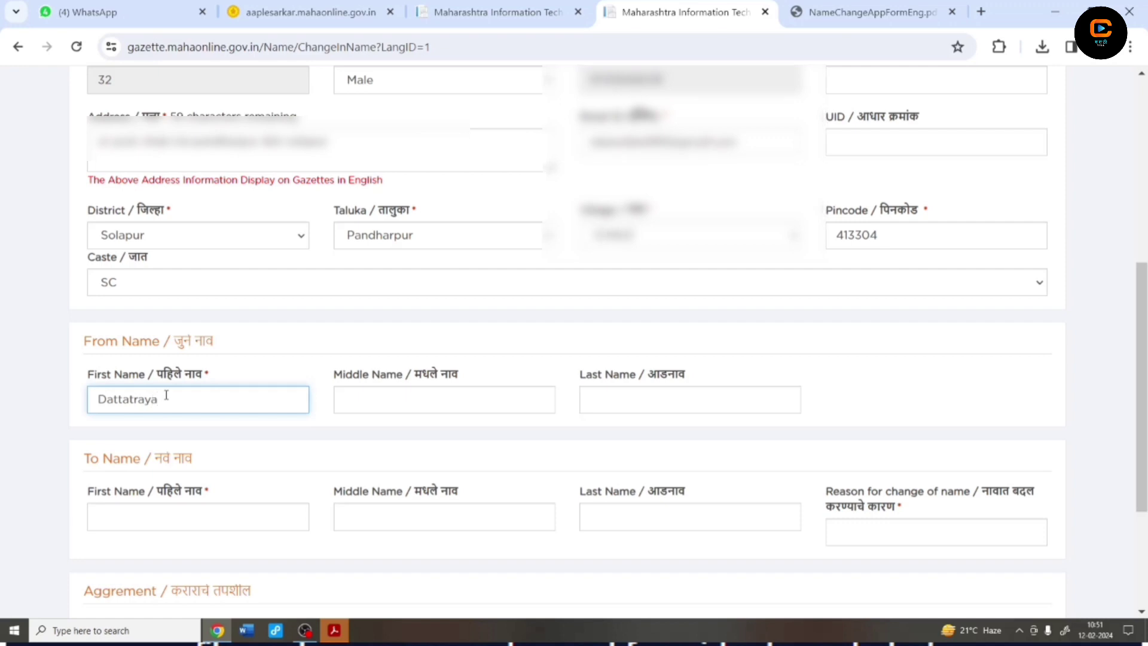
Enter the applicant's old first, middle and last names in the From Name fields
key(Tab)
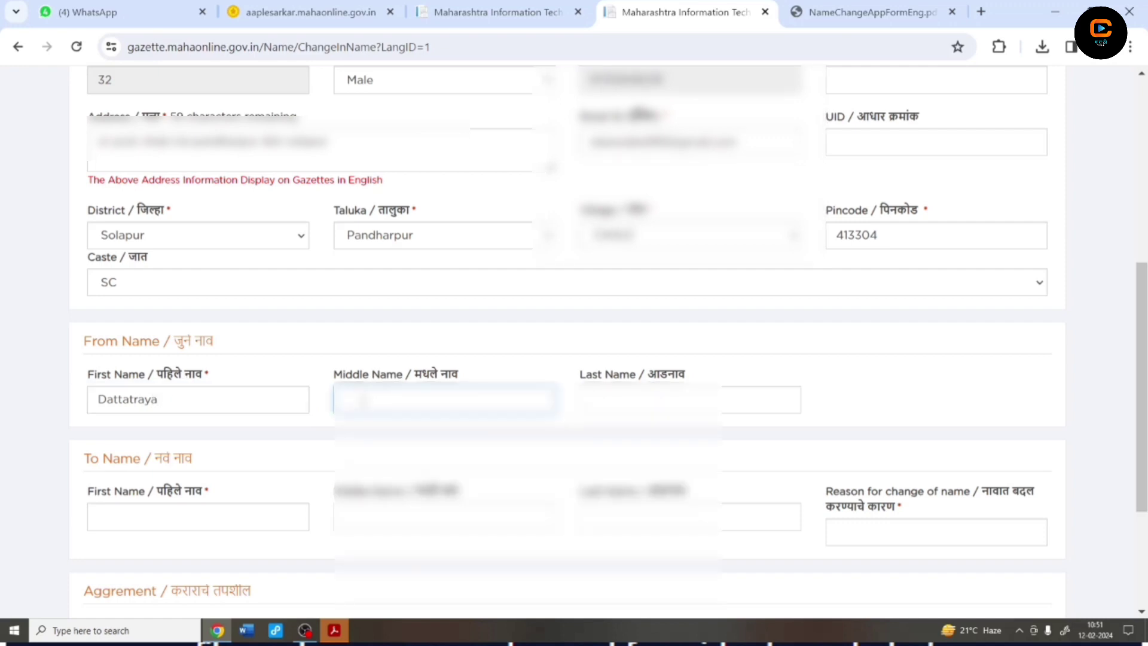
text(M)
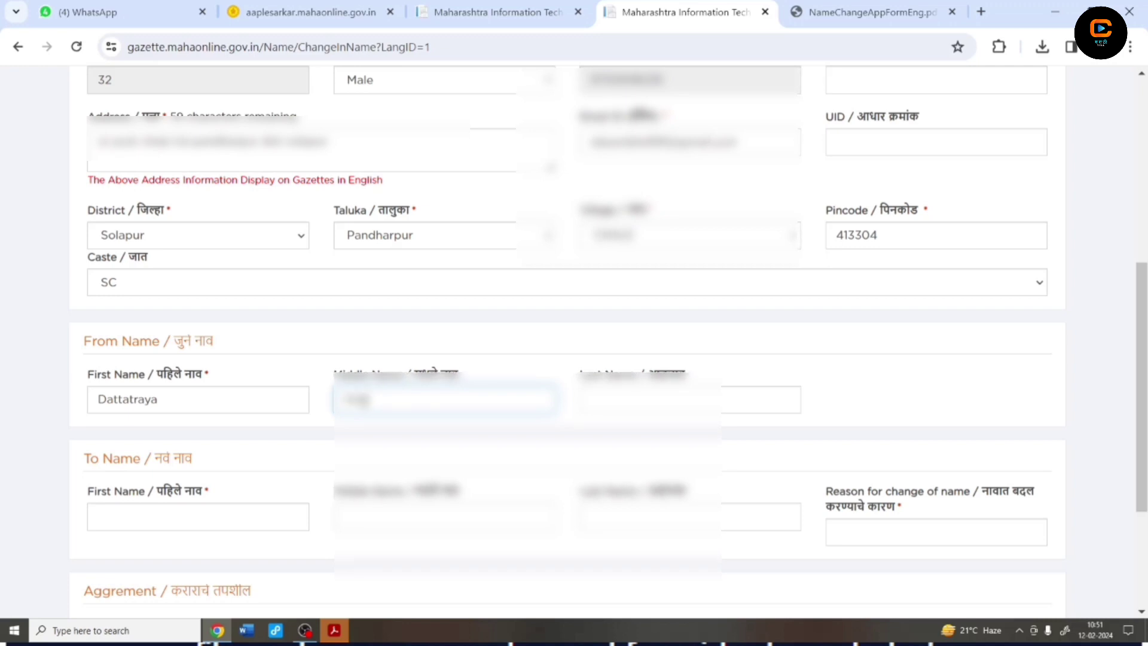
text(nath)
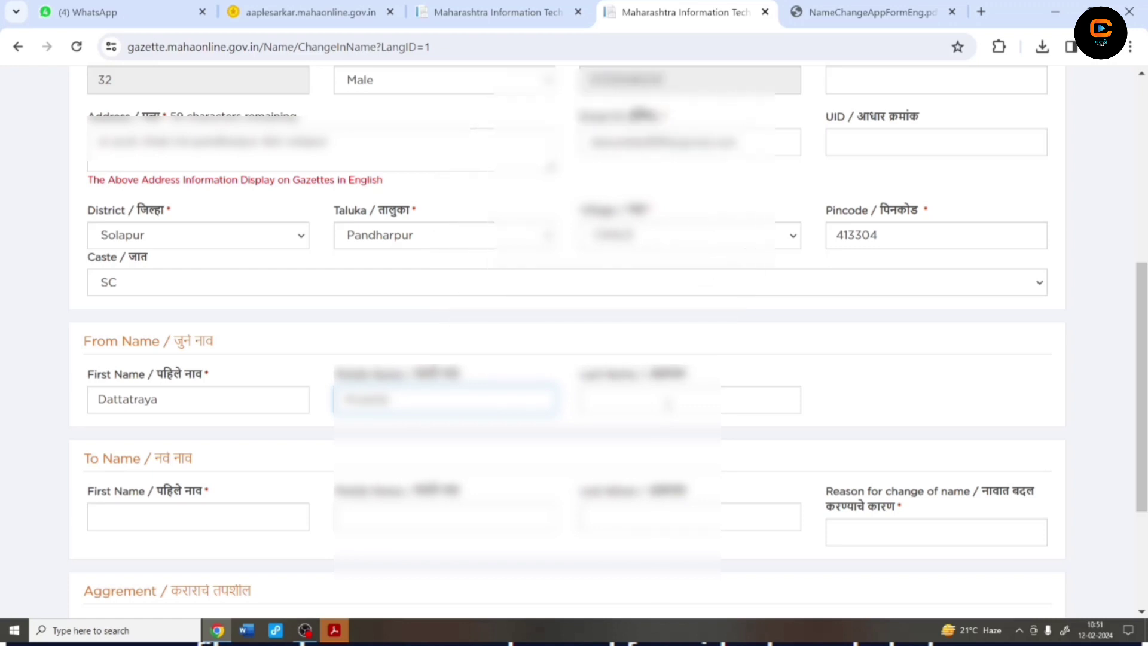
click(667, 404)
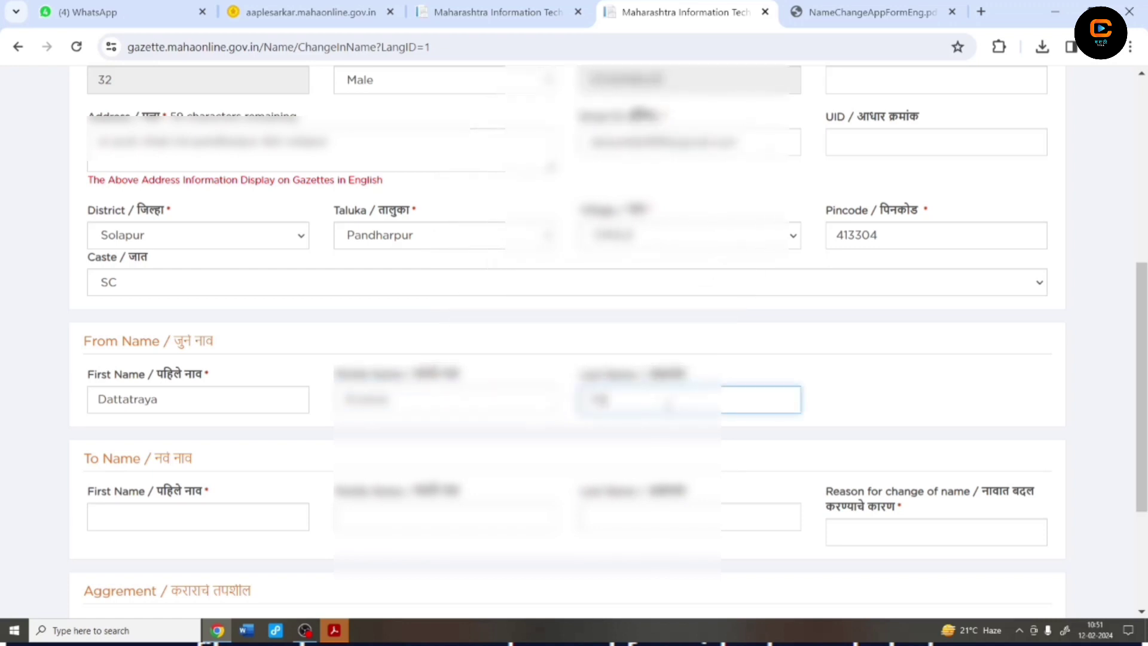
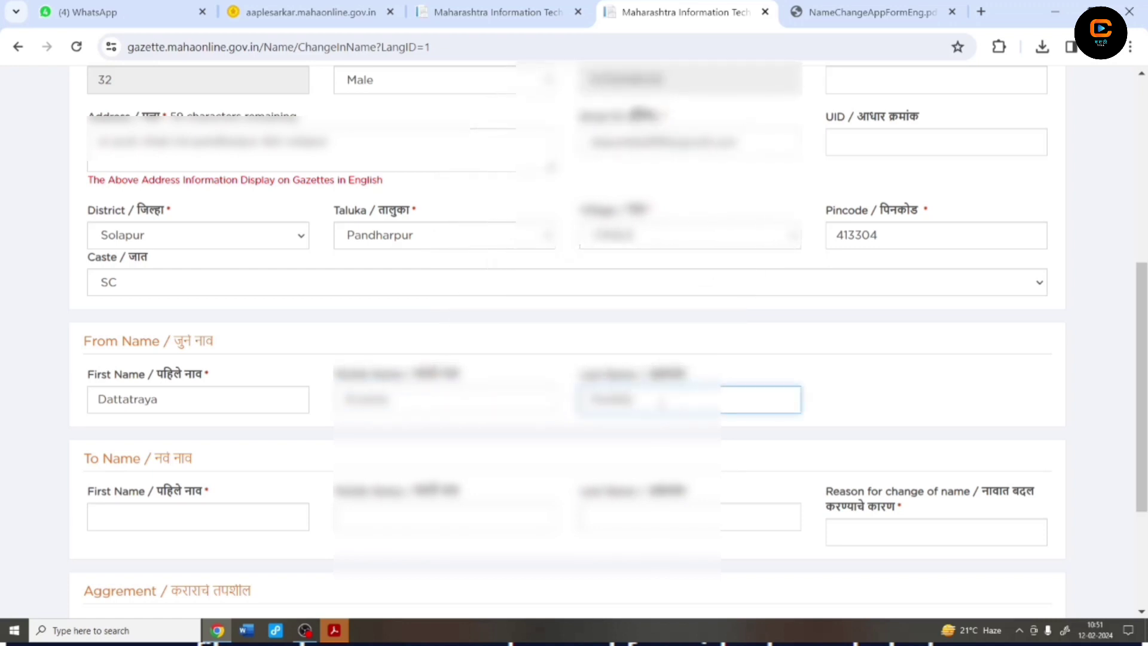
Enter the new middle and last names in the To Name fields
click(393, 511)
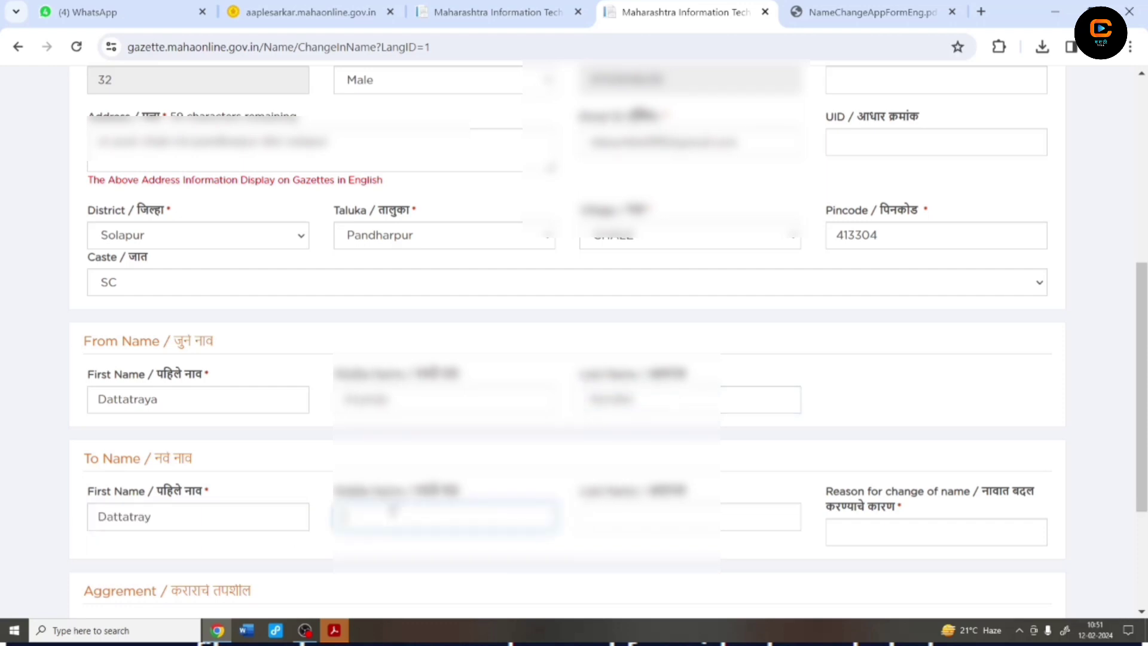
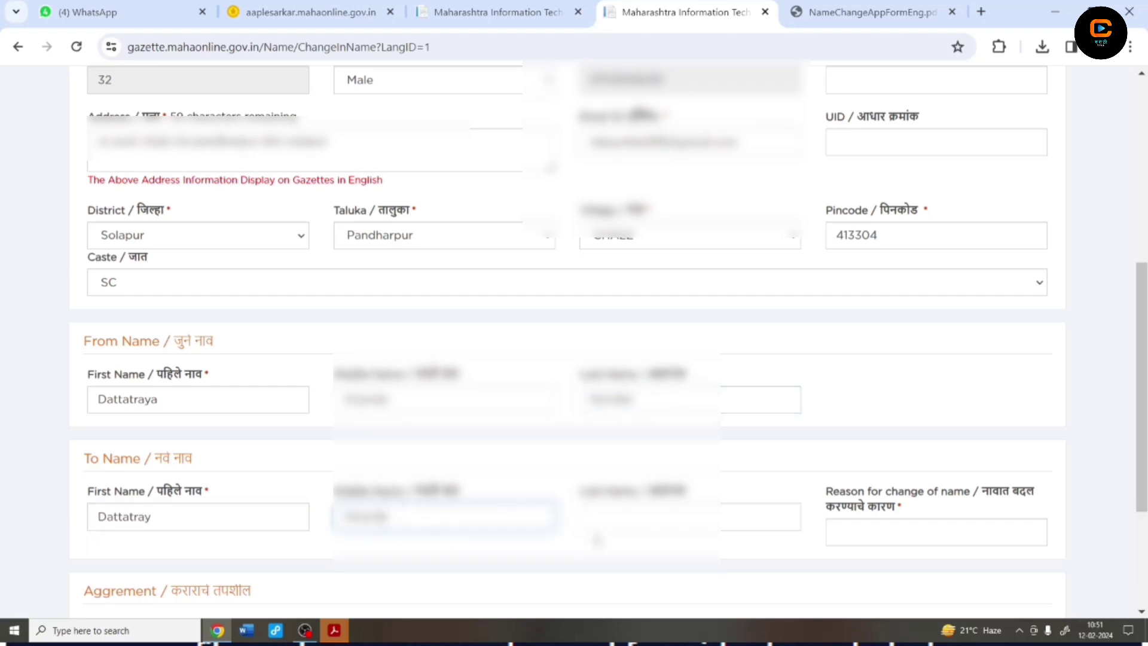
click(625, 526)
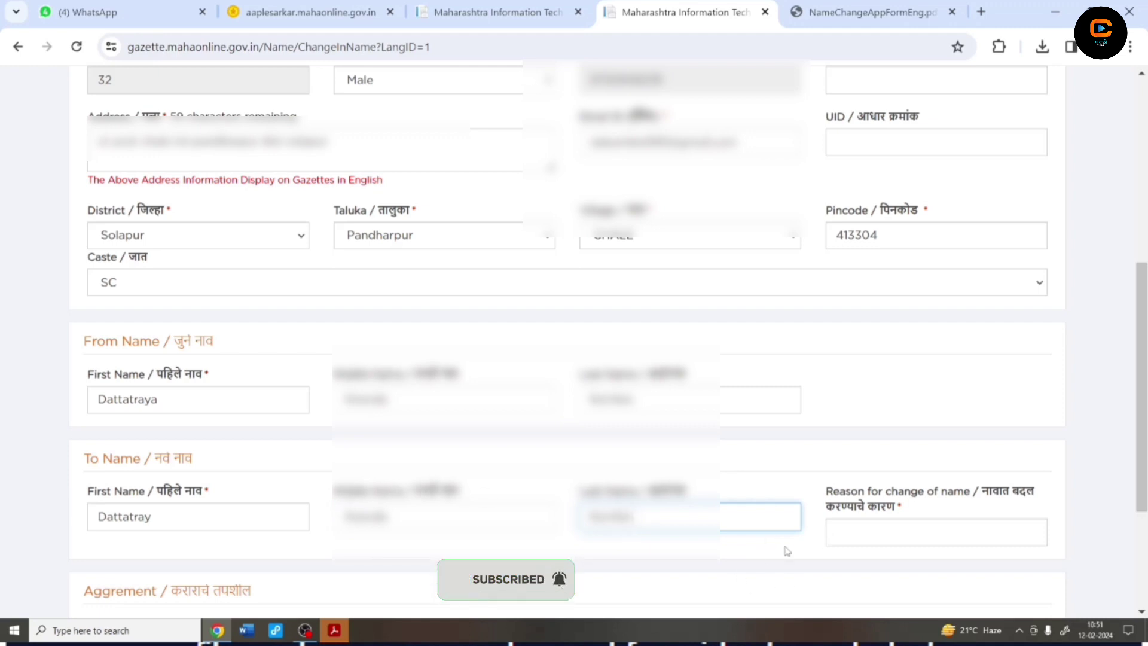
click(871, 538)
Give 'Educational Document Diffrence' as the name-change reason and tick the agreement Accept box
scroll(871, 538, down, 1)
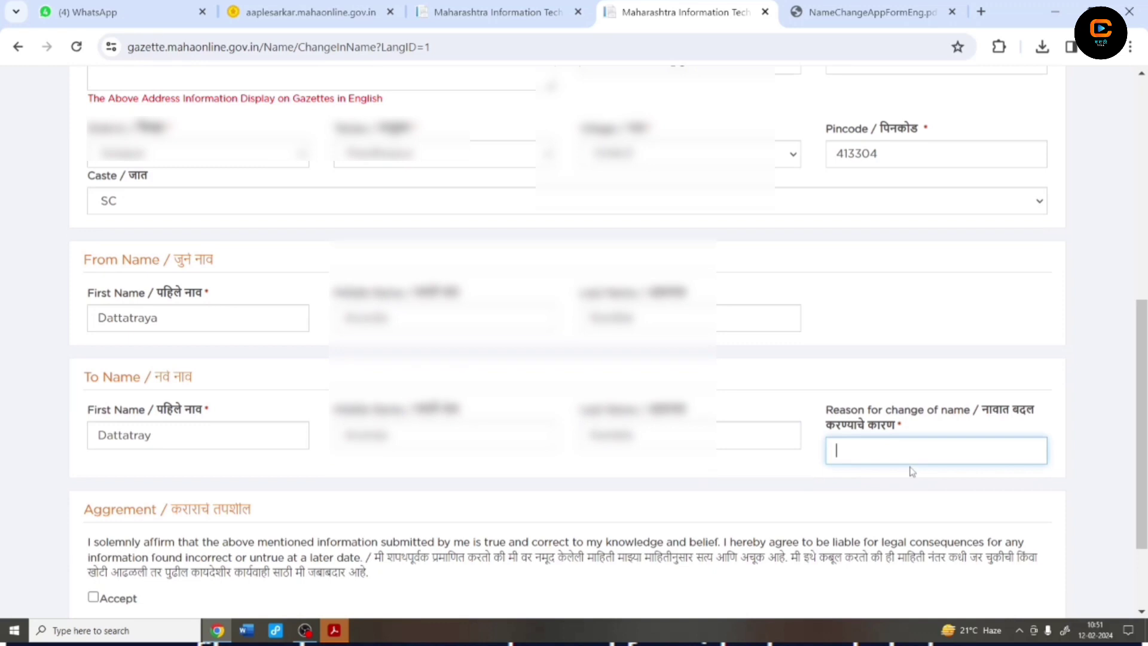
scroll(912, 472, down, 1)
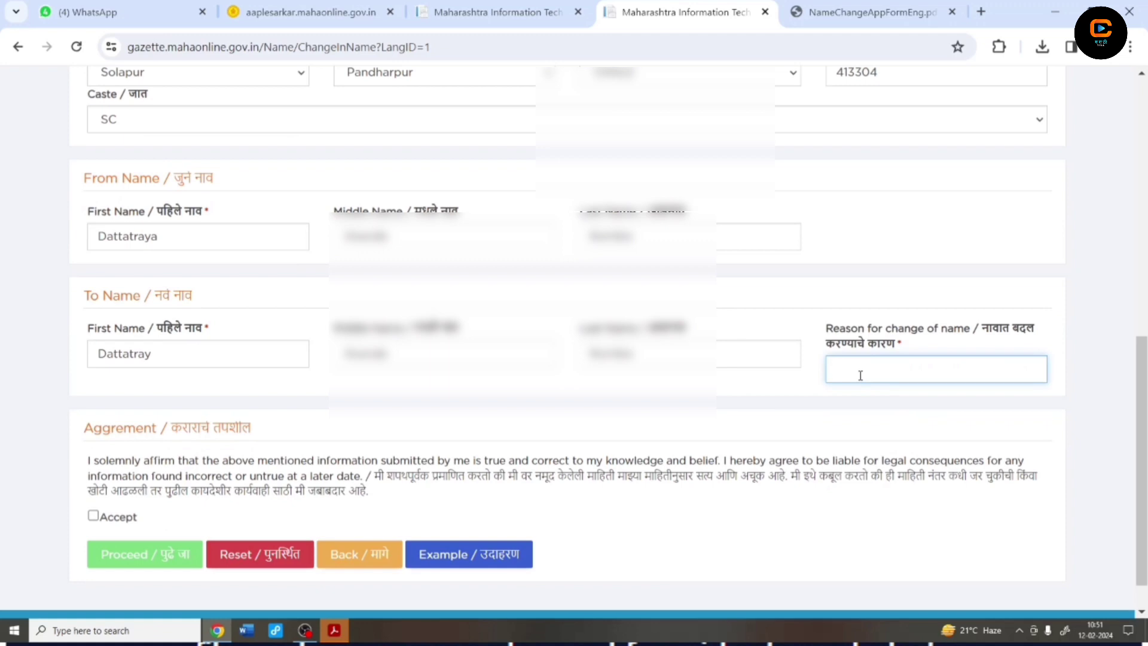
text(ducational Document Di)
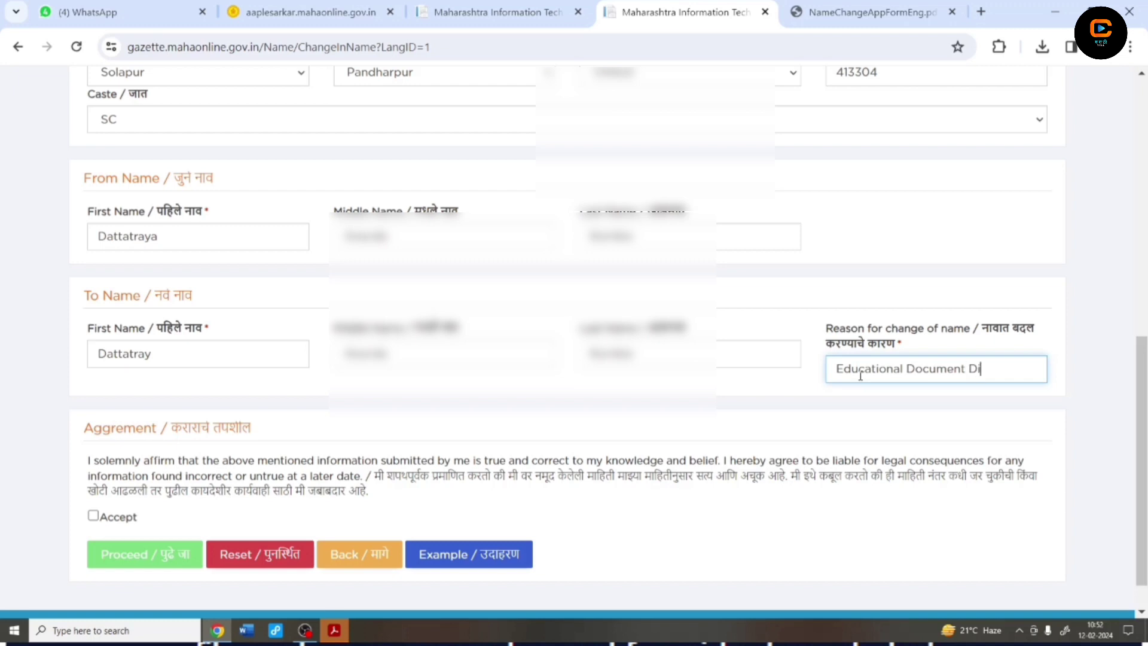
text(ffrence)
click(92, 515)
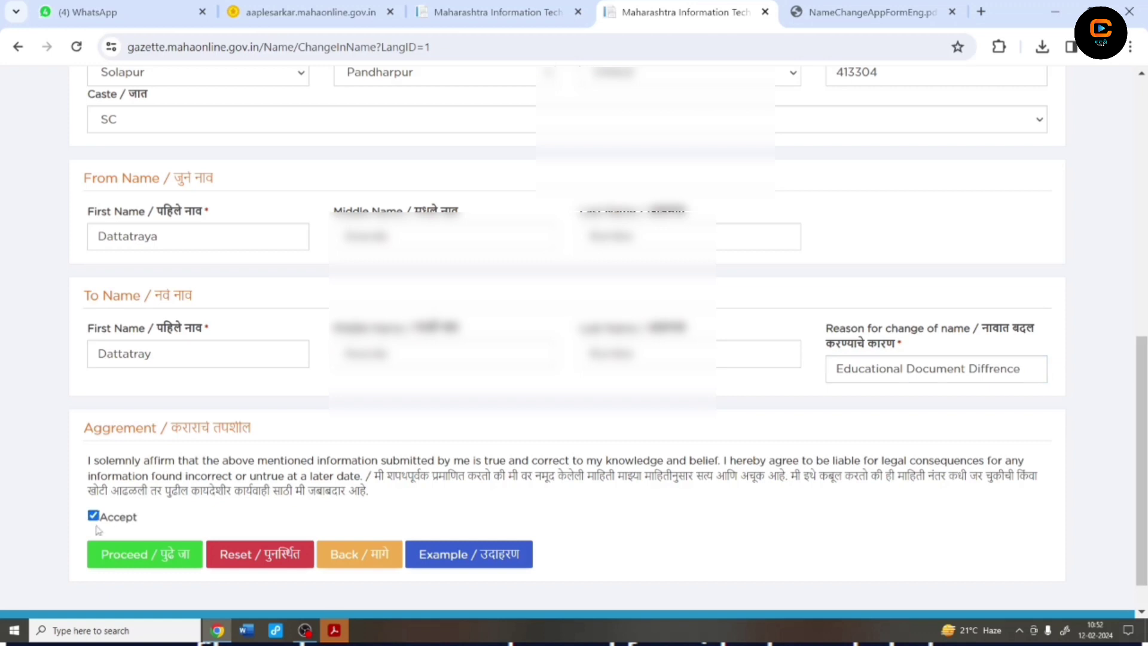
Submit the form, confirm the gazette details summary, and continue to document upload
click(149, 559)
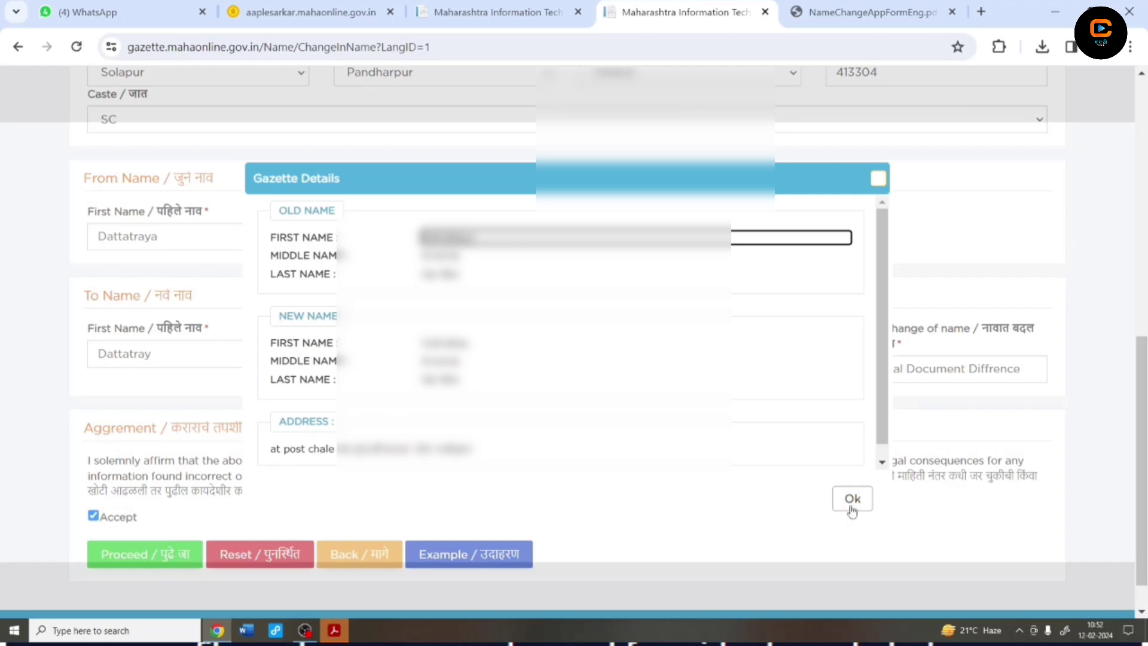
scroll(841, 443, down, 1)
click(847, 507)
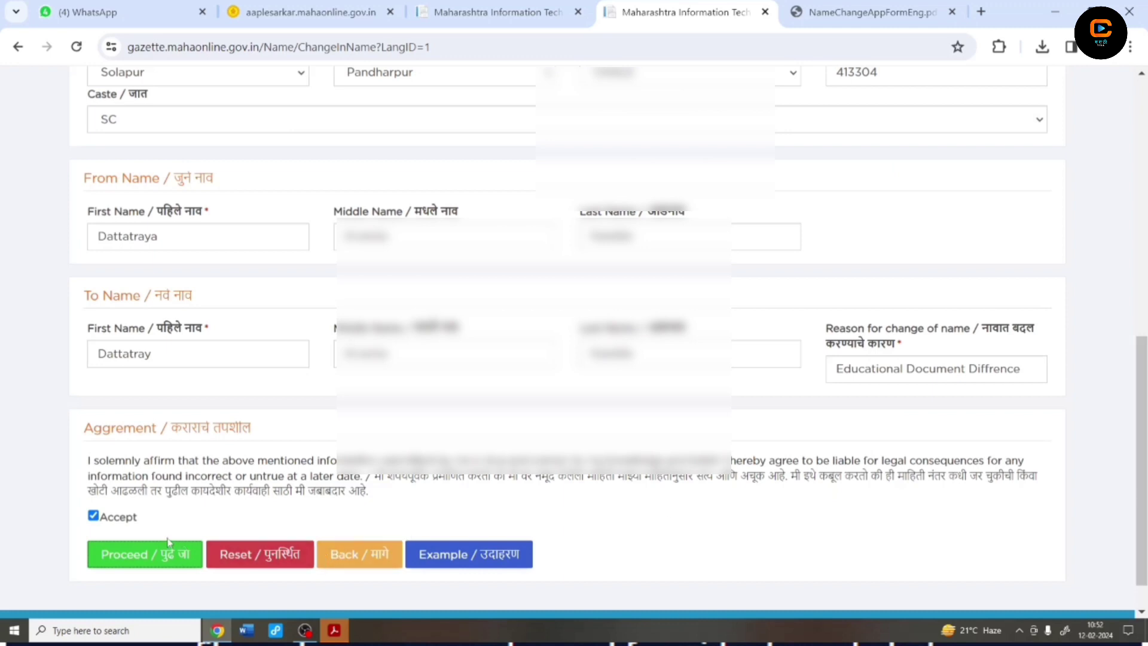
click(154, 554)
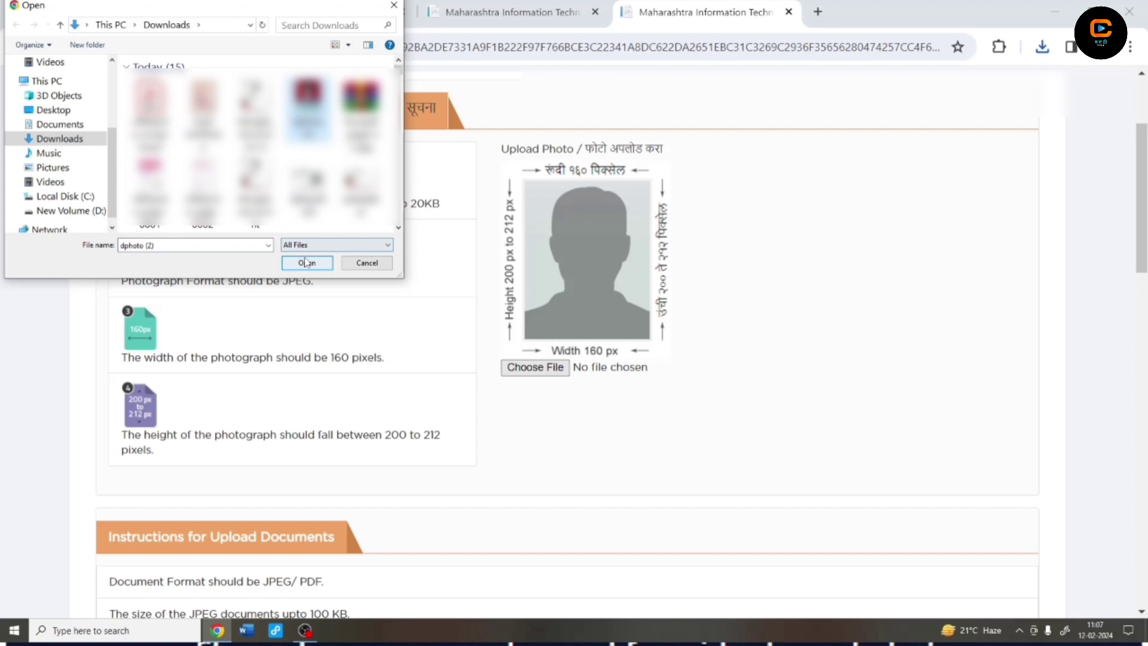
Upload the applicant's passport-size photo
click(302, 262)
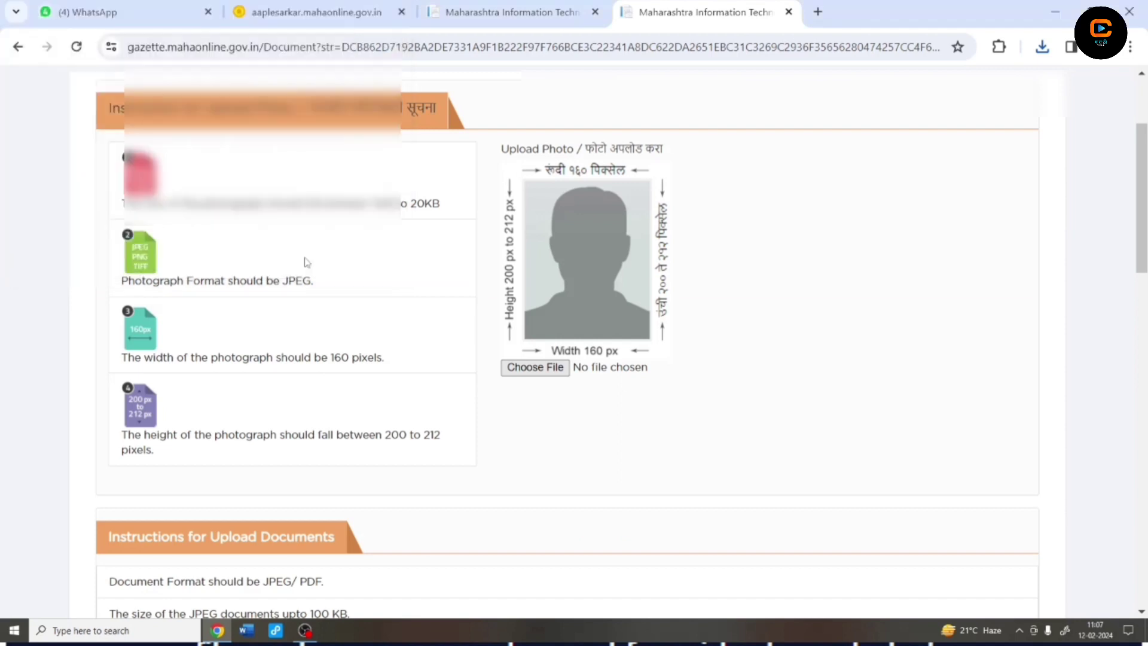
scroll(649, 419, down, 2)
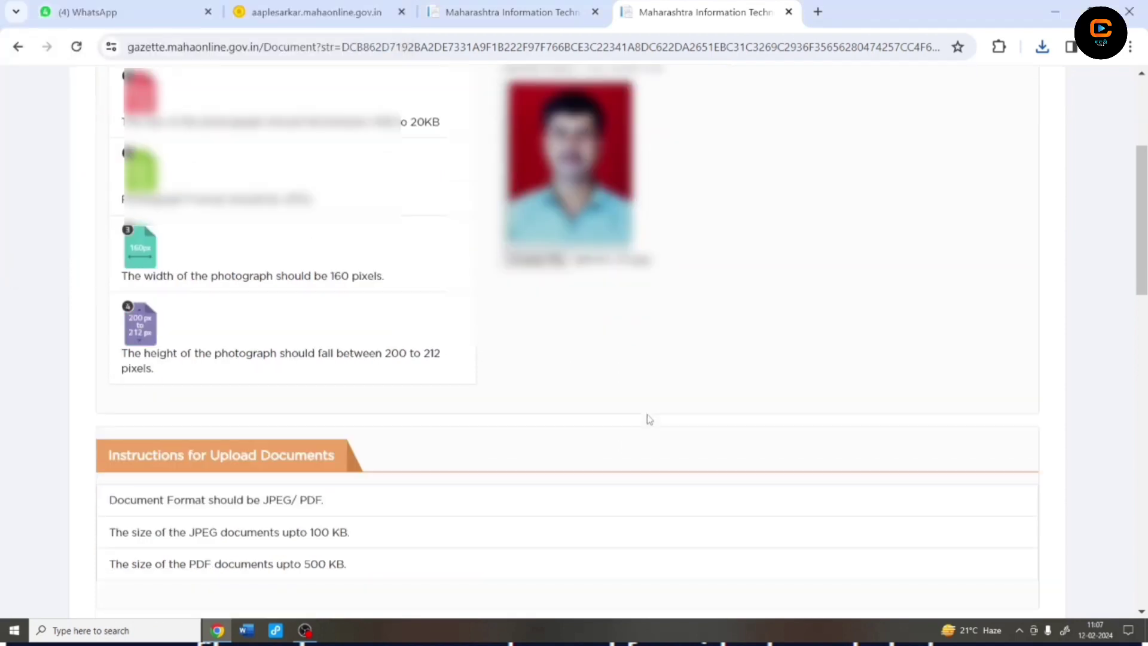
scroll(593, 417, down, 4)
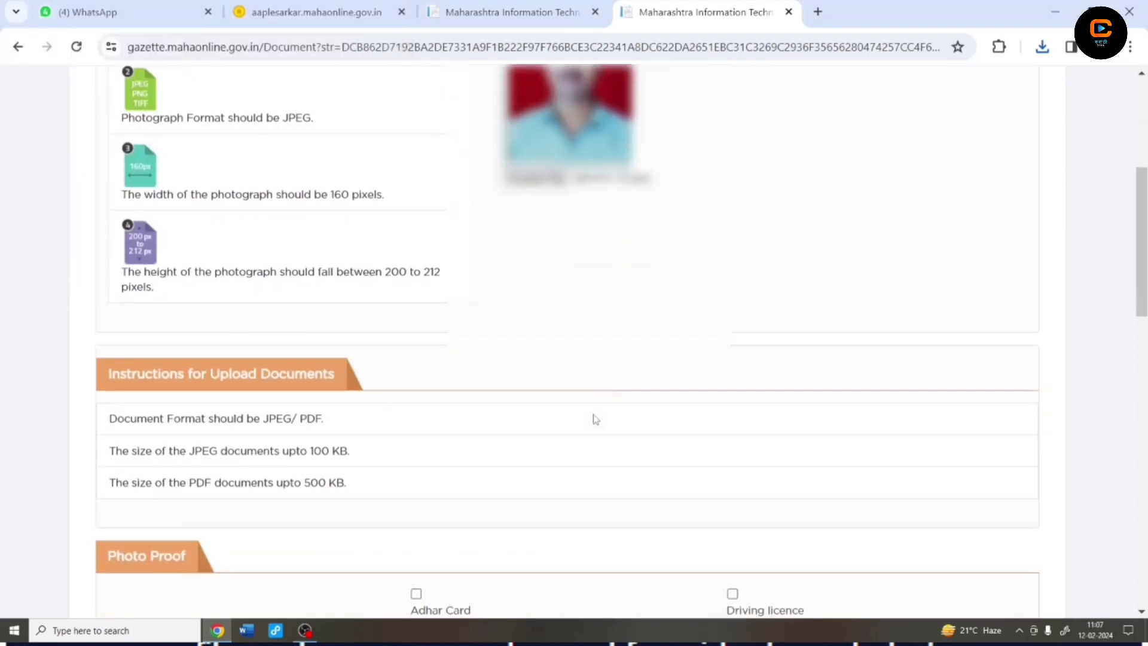
scroll(594, 419, down, 4)
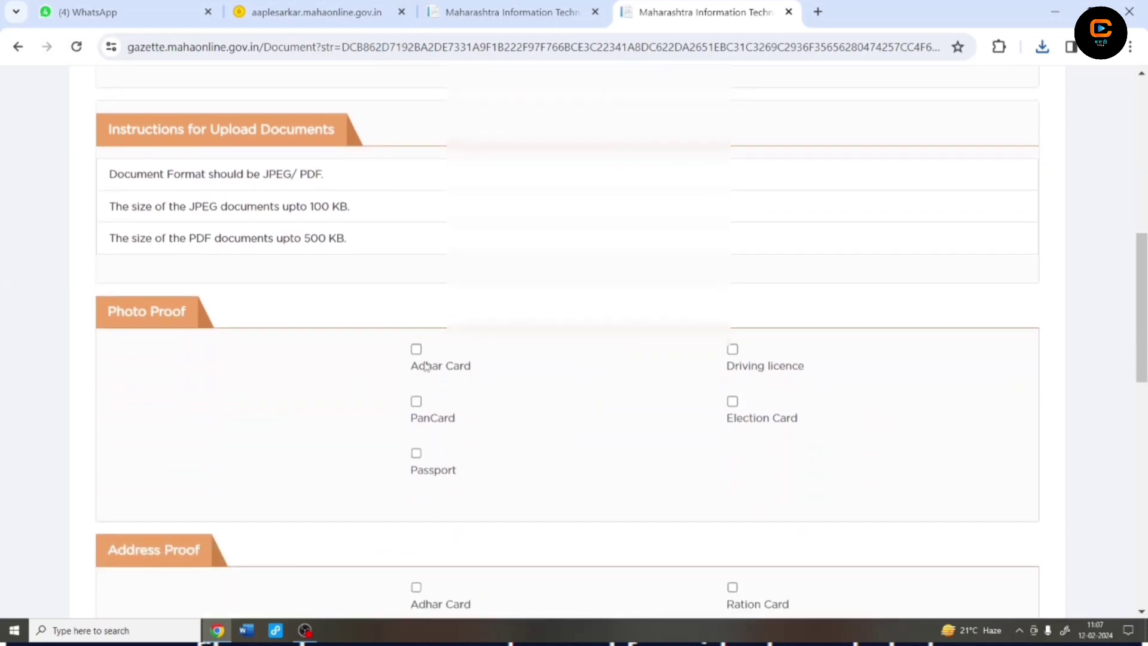
Tick Adhar Card under Photo Proof and attach Merged_document (1).jpg
click(415, 349)
click(430, 400)
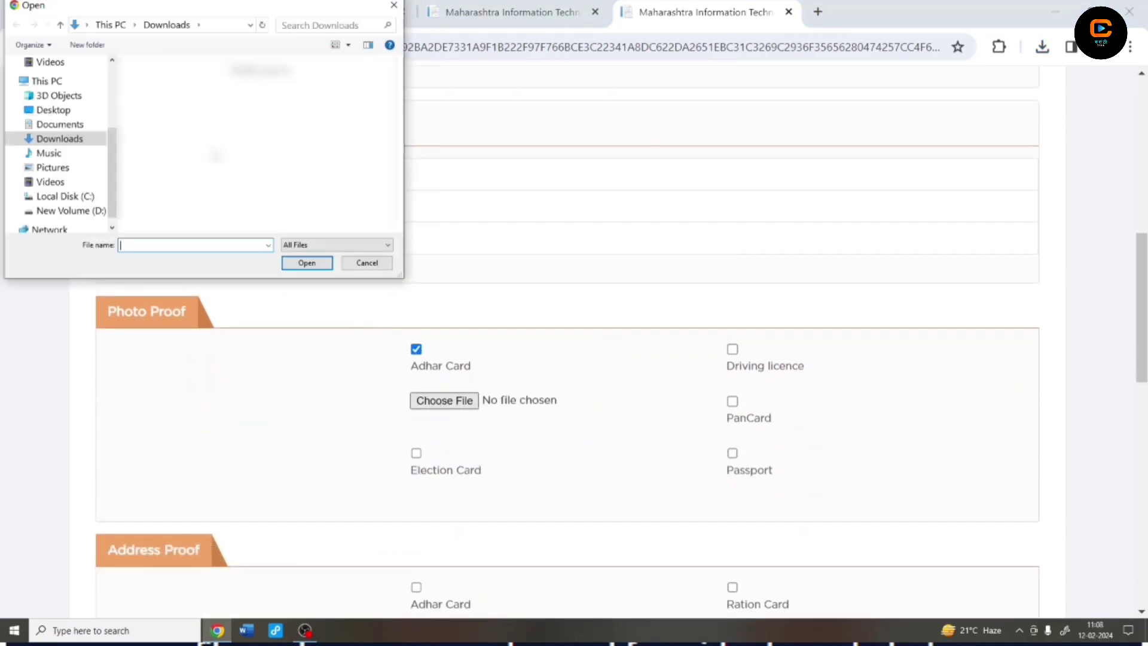
click(255, 128)
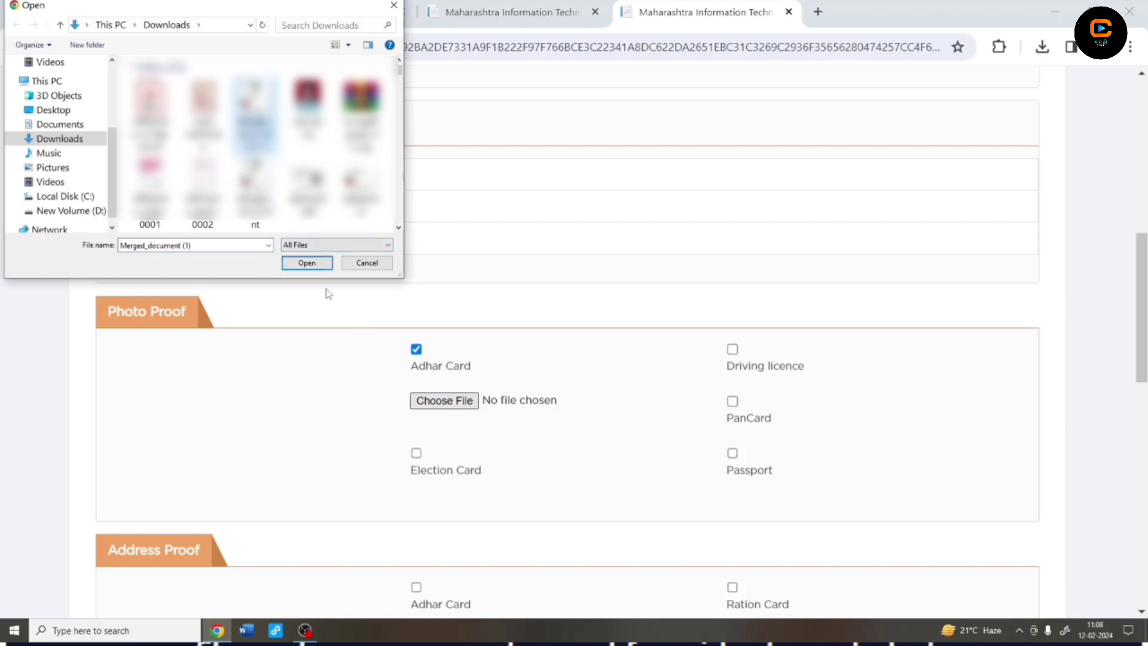
click(311, 267)
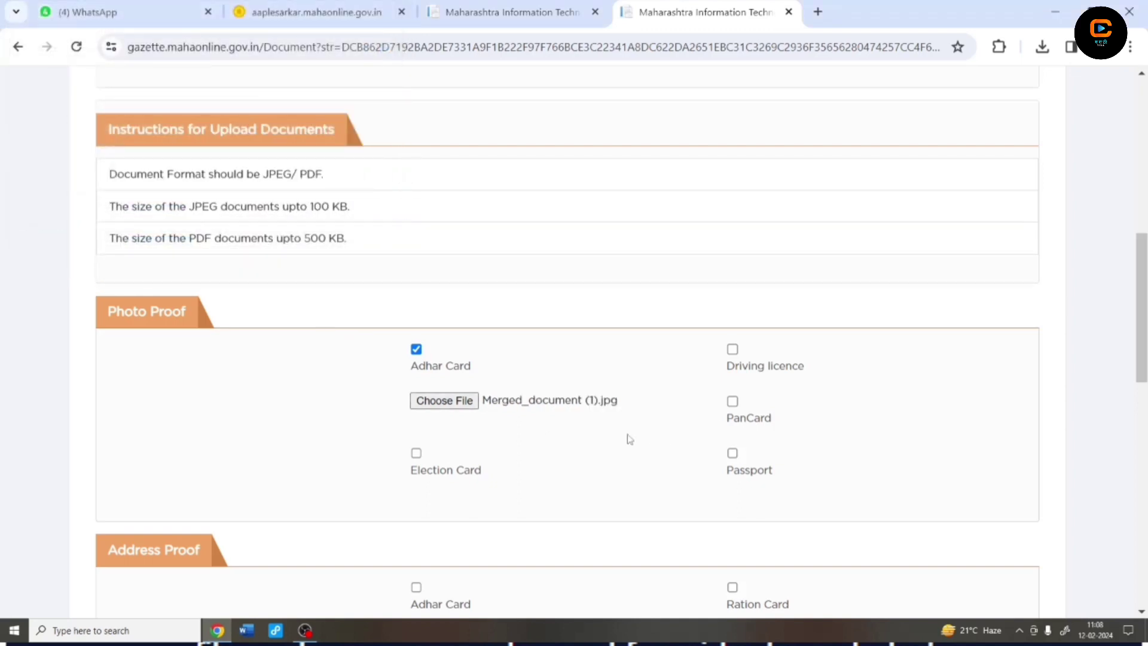
scroll(627, 439, down, 1)
scroll(628, 439, down, 2)
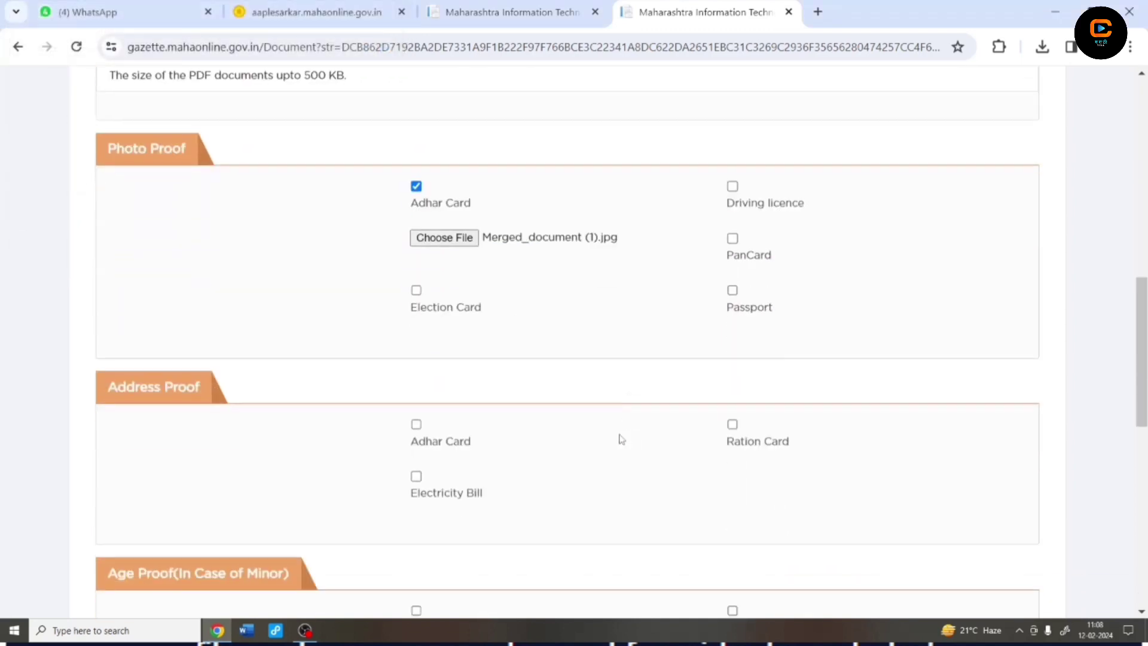
Tick Adhar Card under Address Proof and attach Merged_document (1).jpg as its file
click(416, 425)
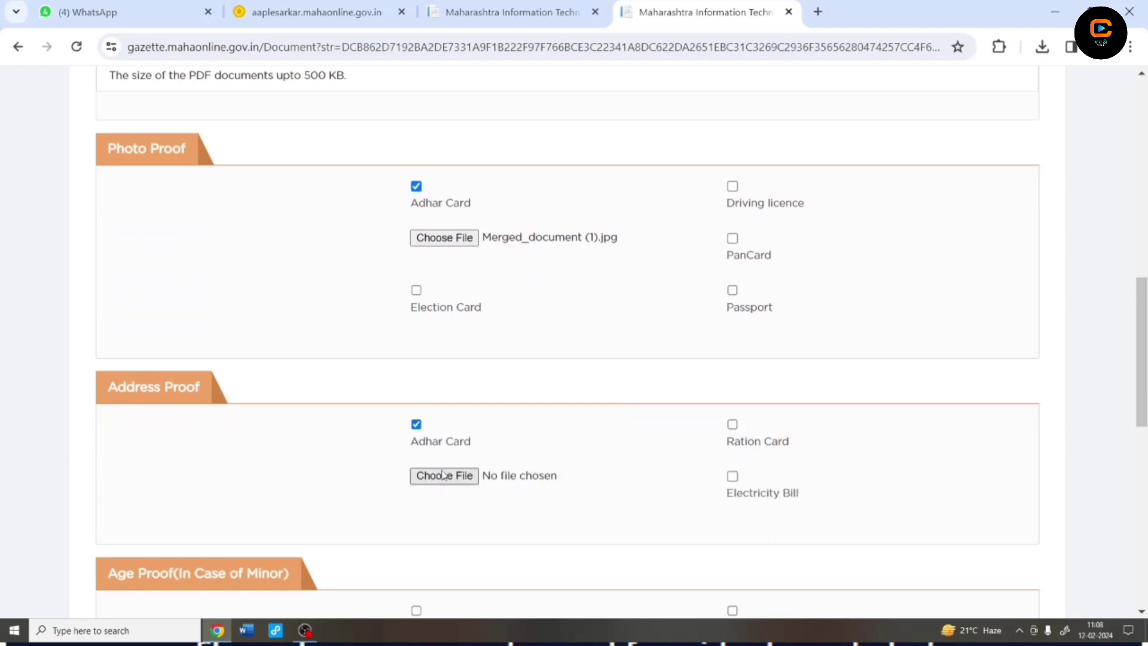
click(442, 476)
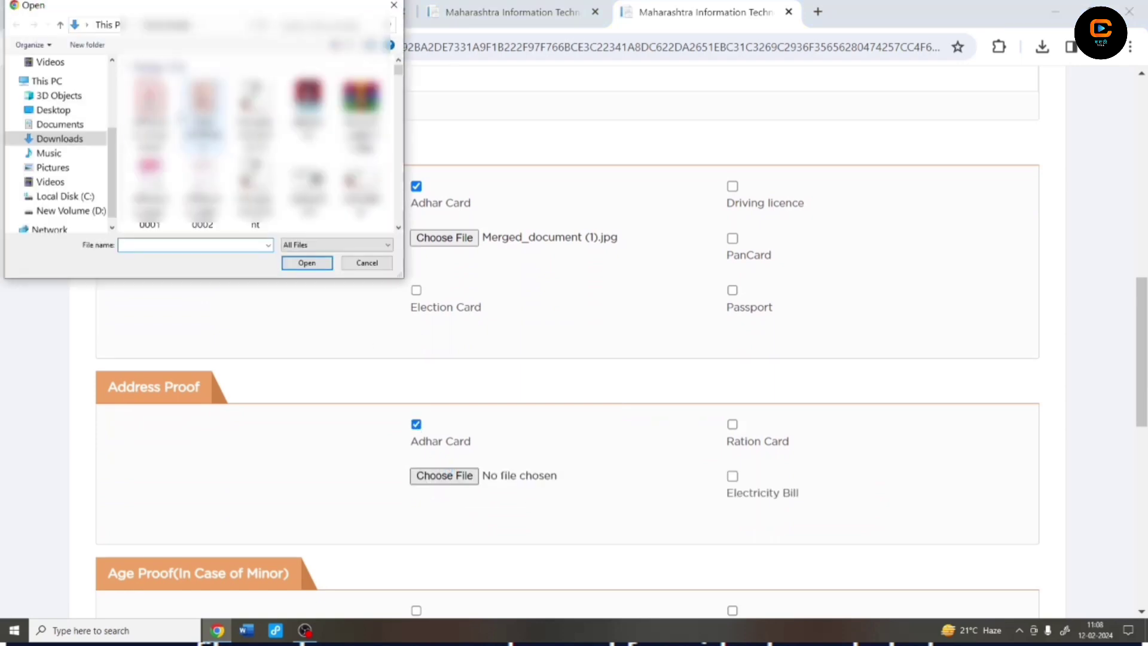
click(255, 120)
click(306, 262)
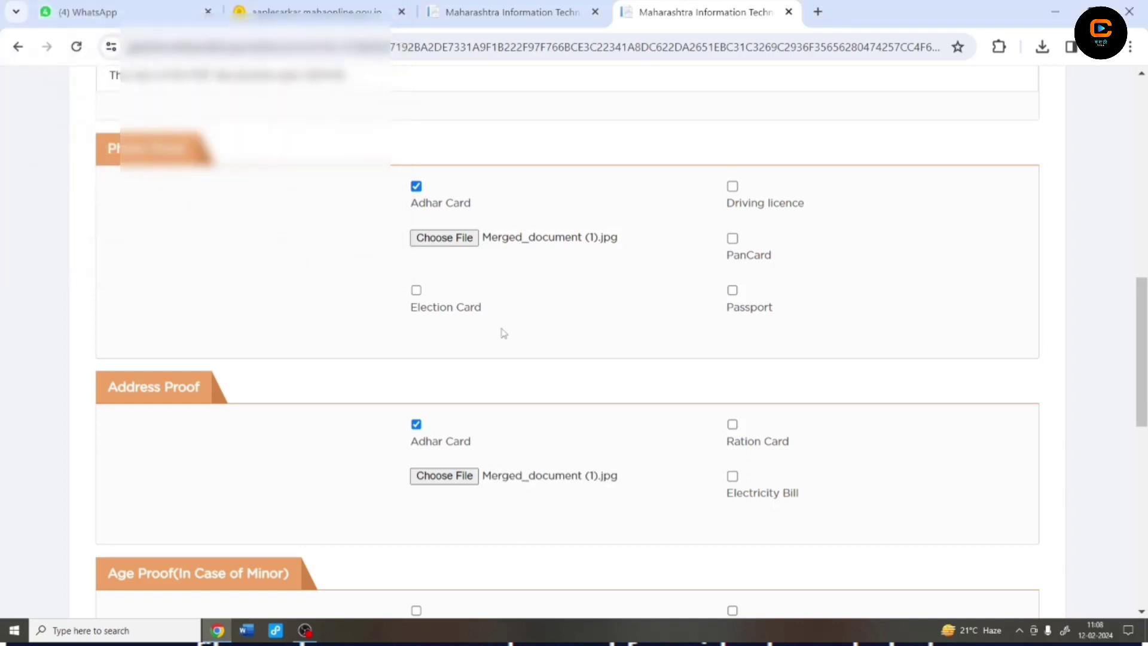
scroll(549, 345, down, 4)
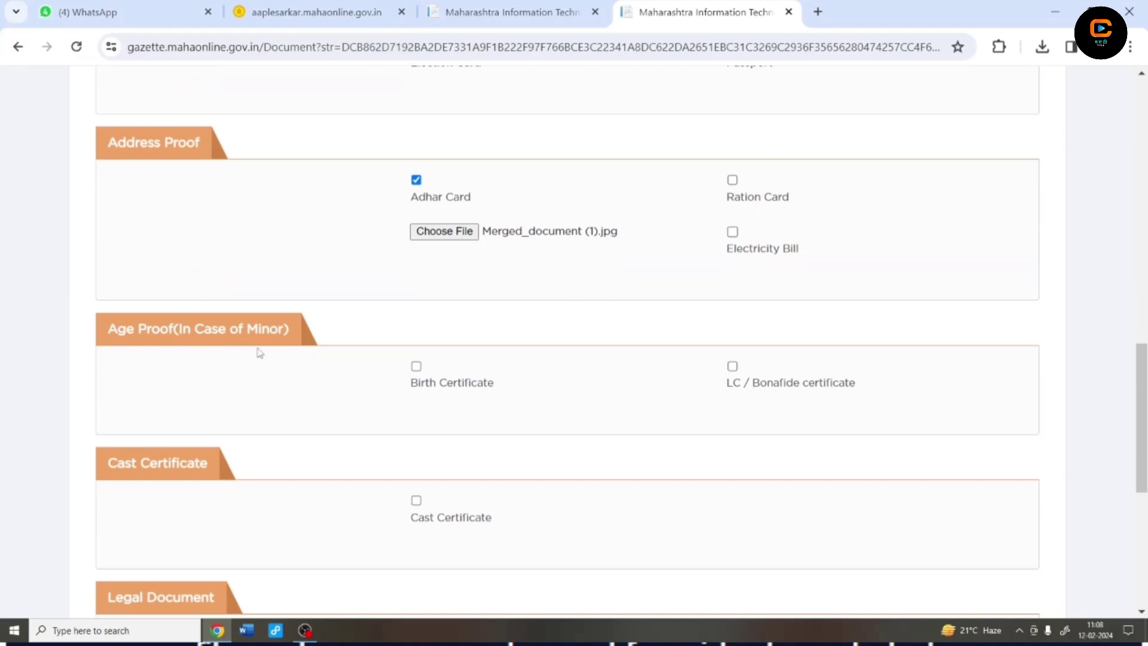
scroll(311, 397, down, 1)
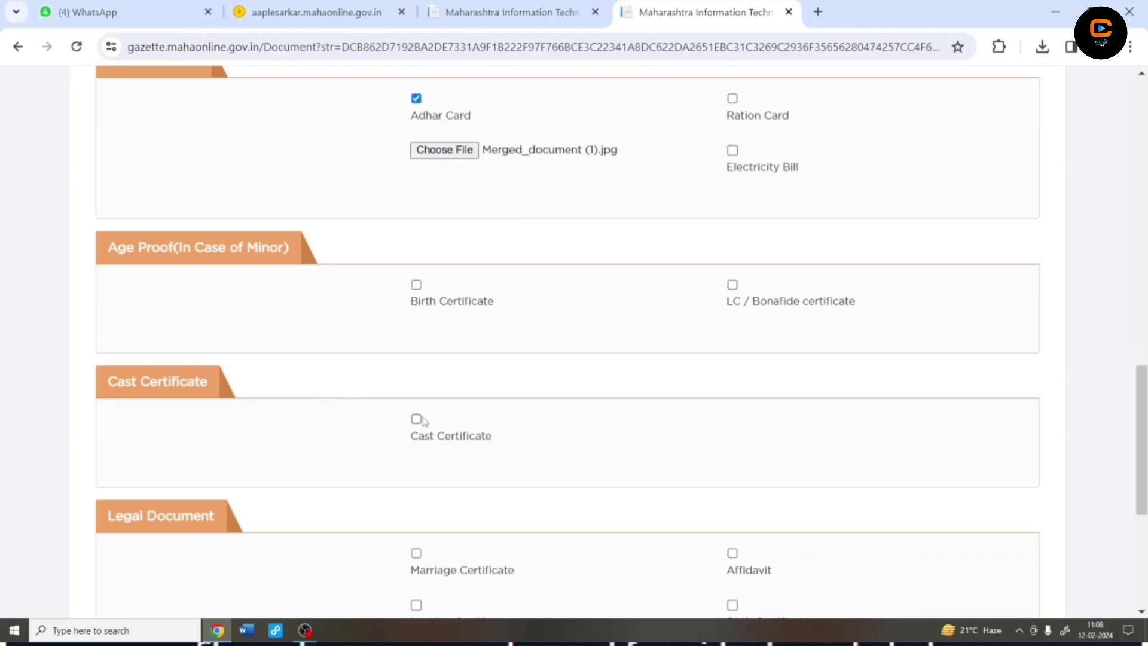
scroll(418, 421, down, 1)
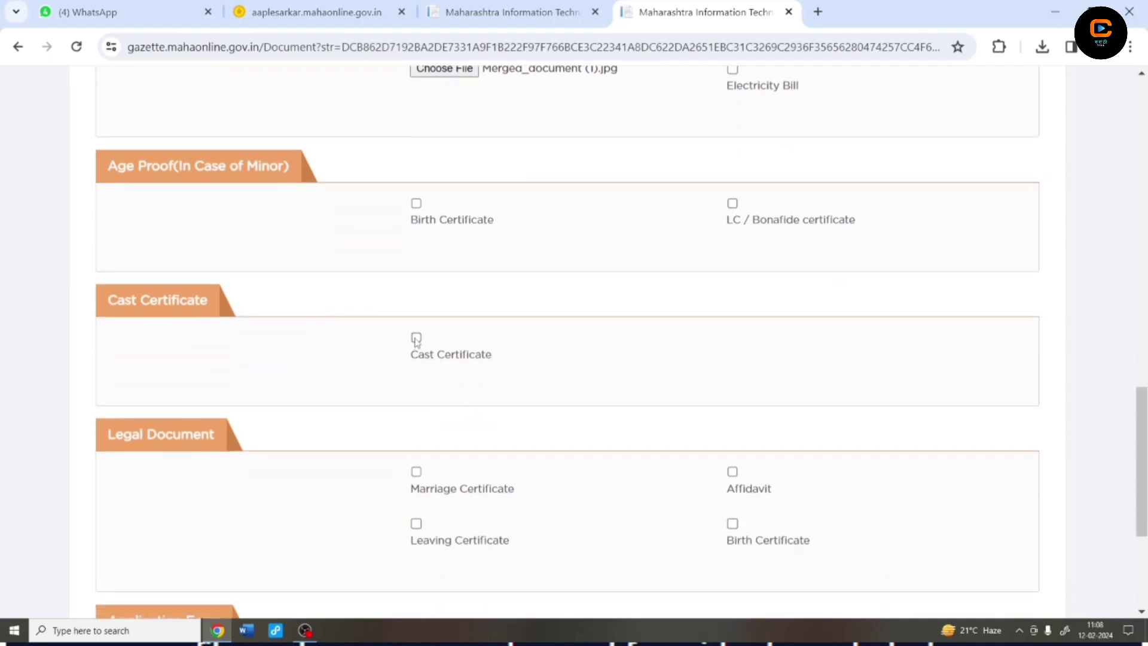
Tick Cast Certificate and attach caste certificate.jpg from Downloads
click(416, 338)
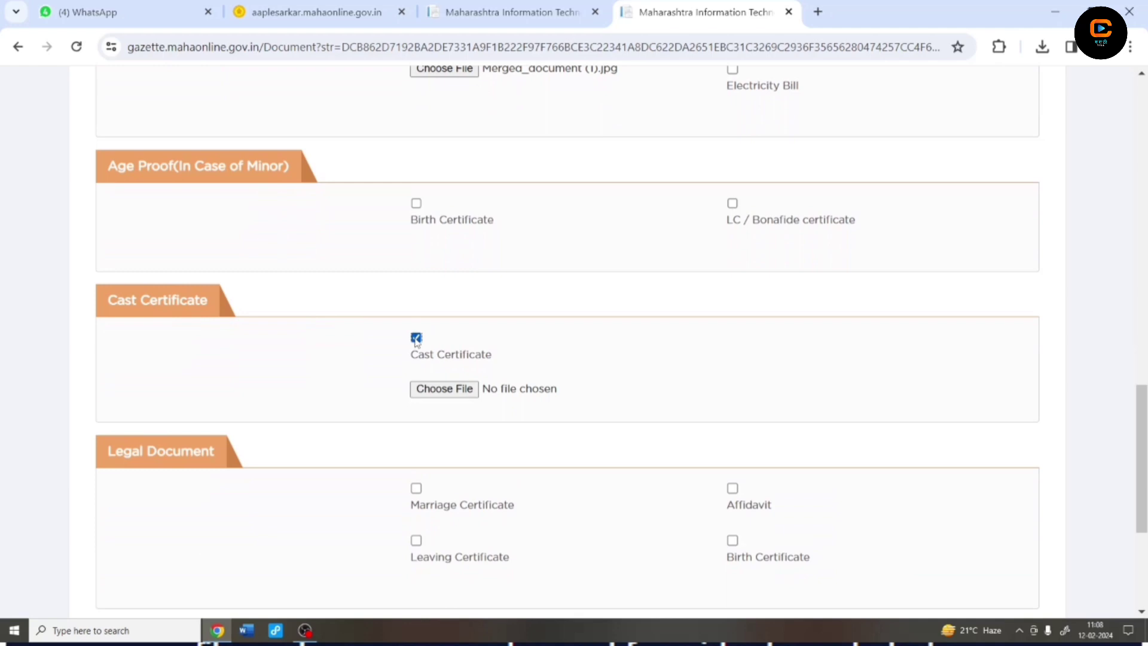
click(431, 391)
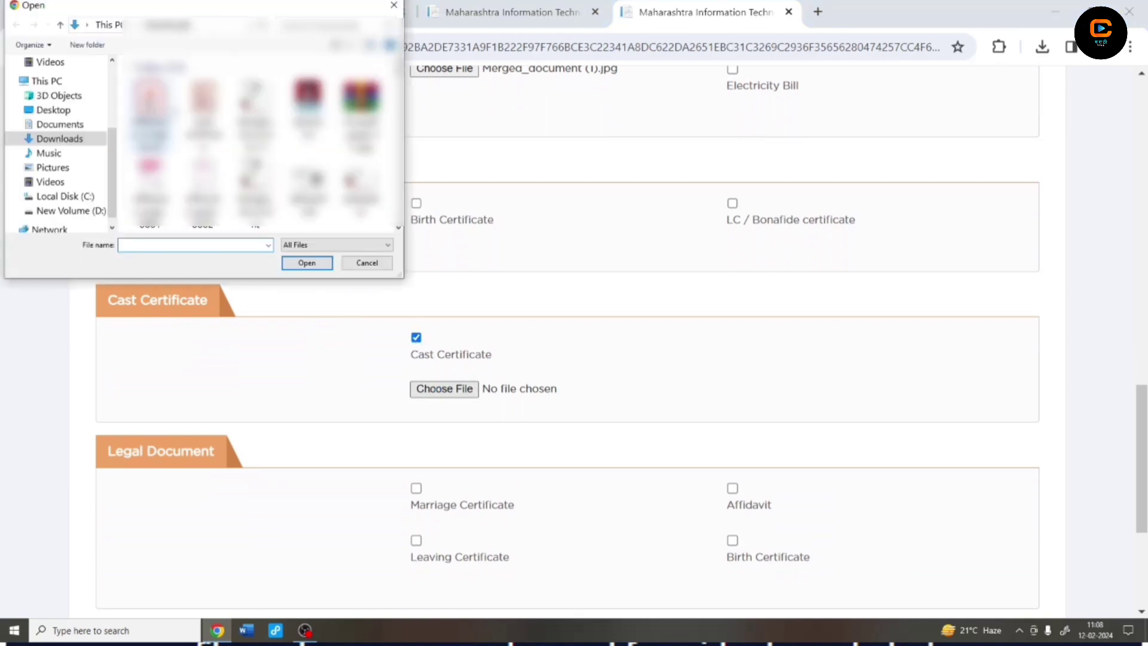
click(206, 120)
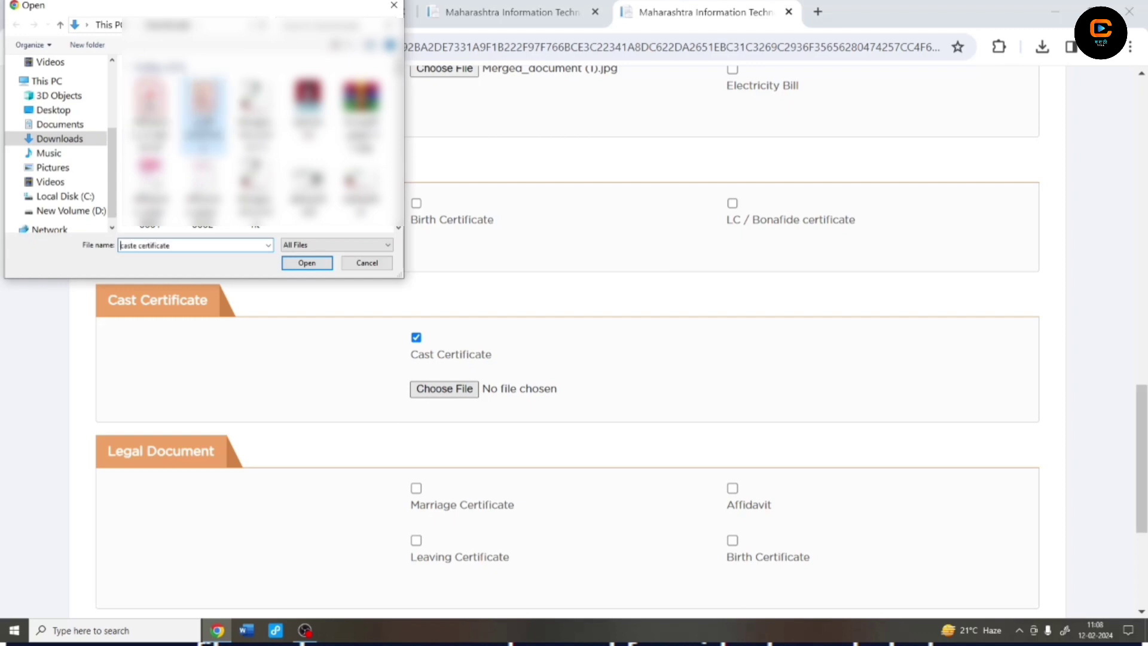
click(295, 265)
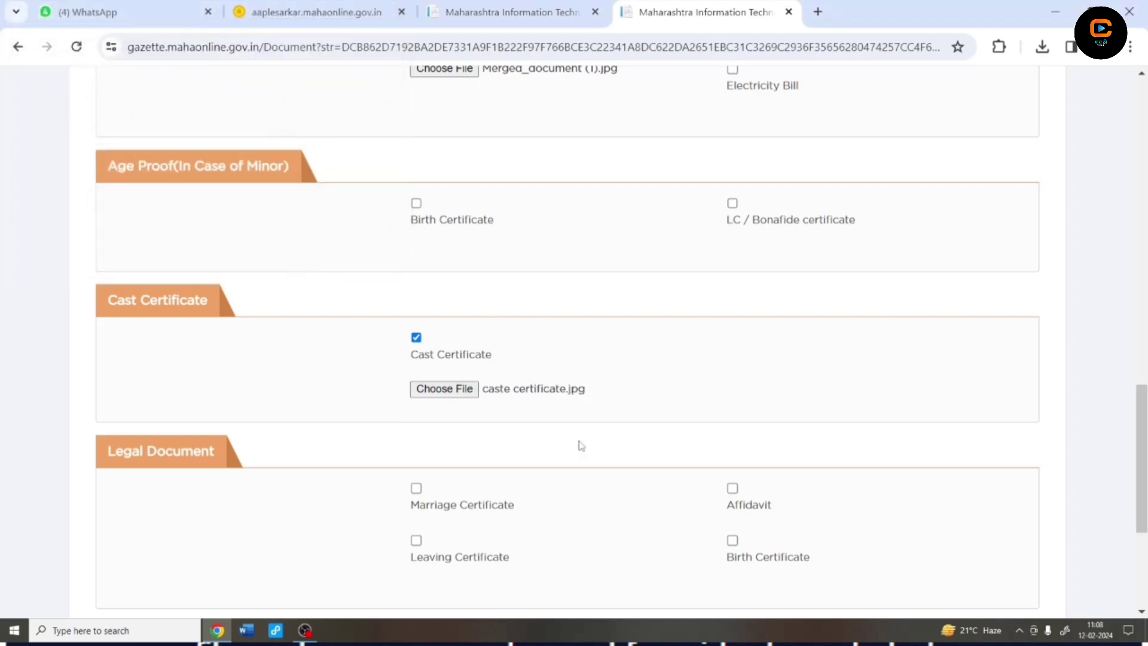
scroll(569, 449, down, 1)
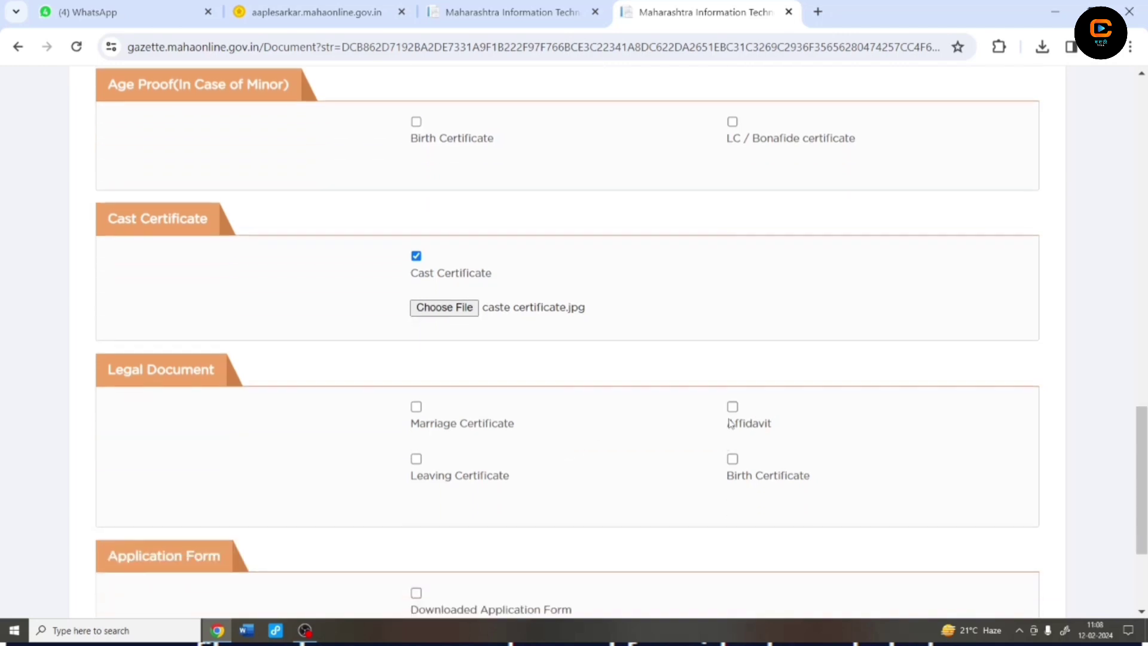
Choose Affidavit as the legal document and attach Affidavite_compressed.pdf
click(732, 407)
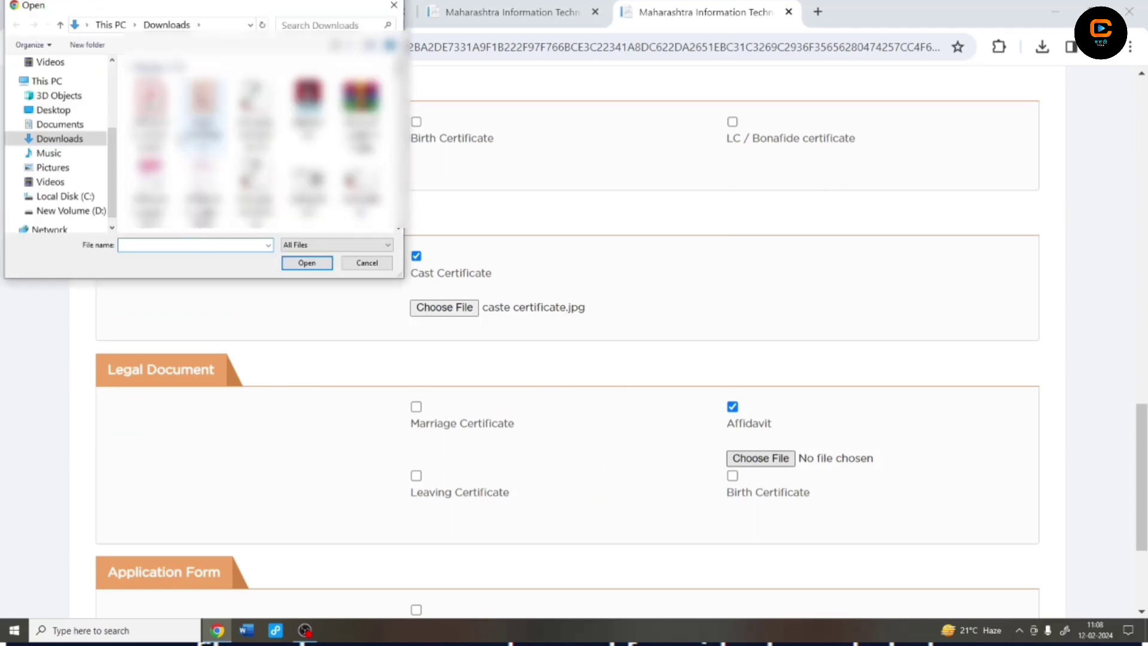
click(150, 111)
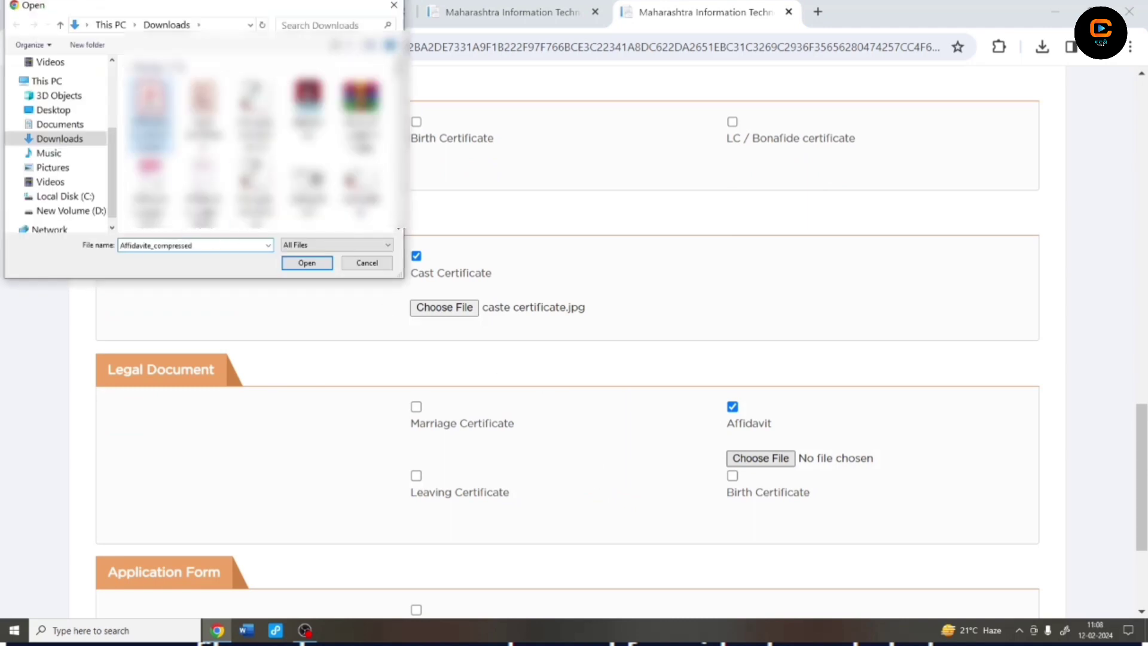
click(311, 268)
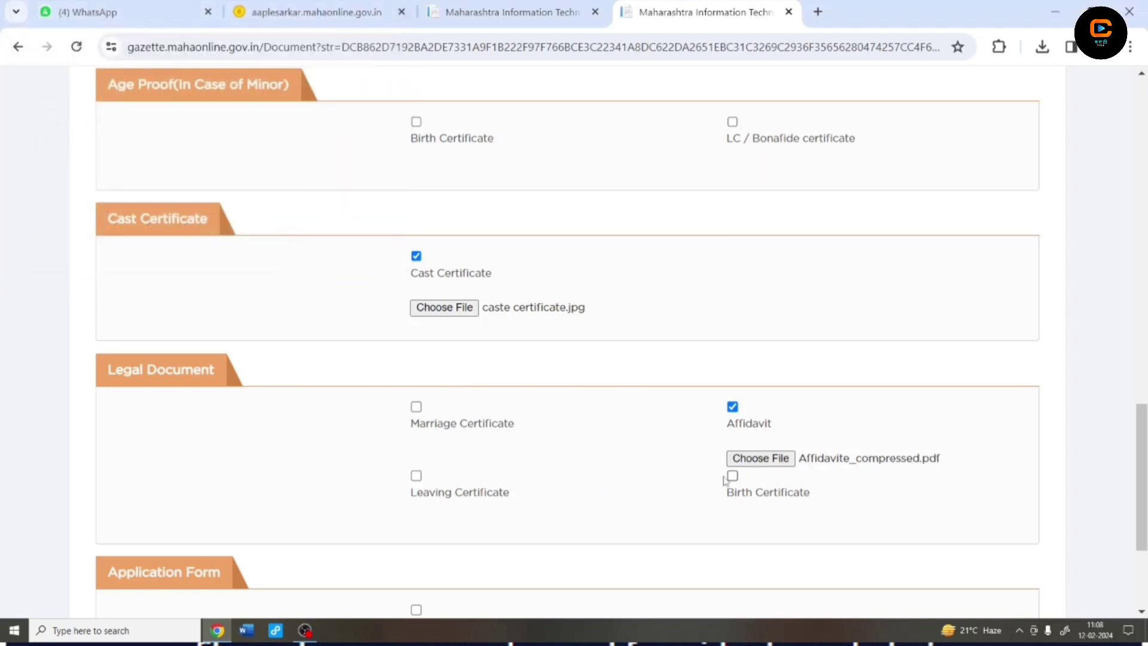
scroll(676, 462, down, 1)
Tick Downloaded Application Form and attach form.jpg as its file
scroll(675, 460, down, 1)
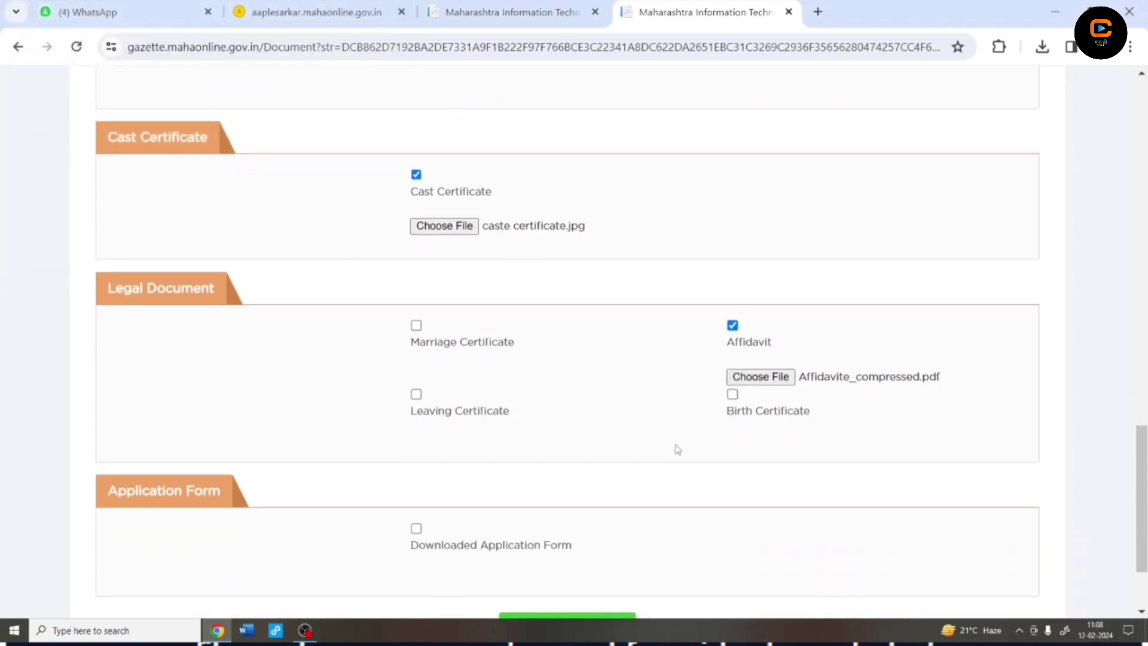
scroll(676, 448, down, 2)
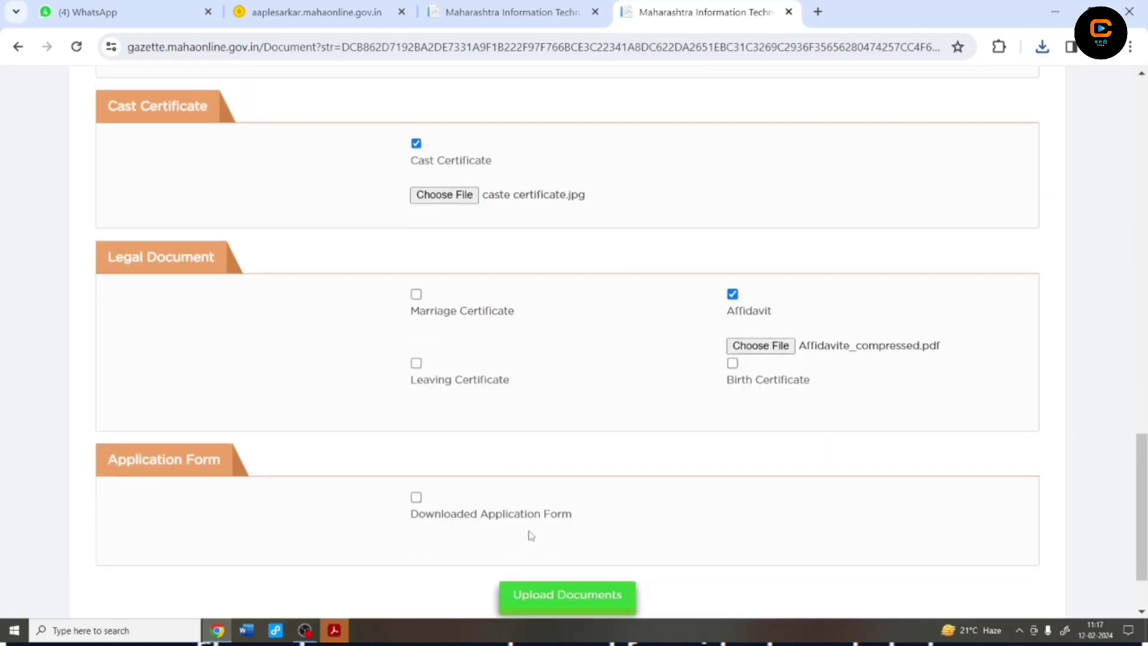
scroll(530, 536, down, 2)
click(416, 446)
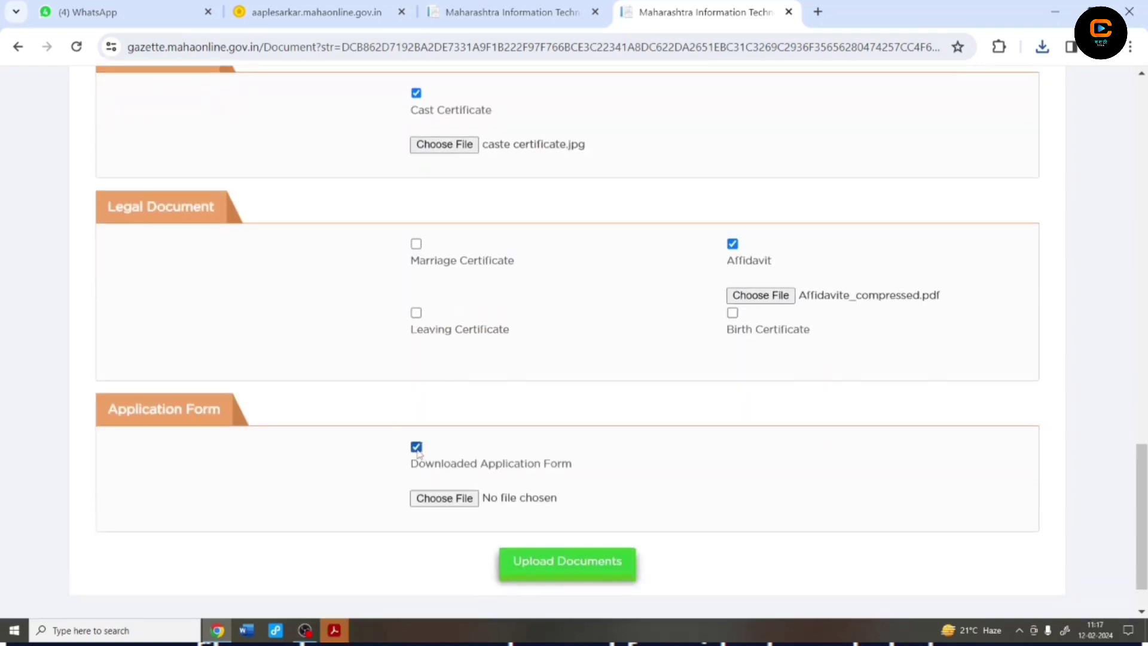
click(432, 497)
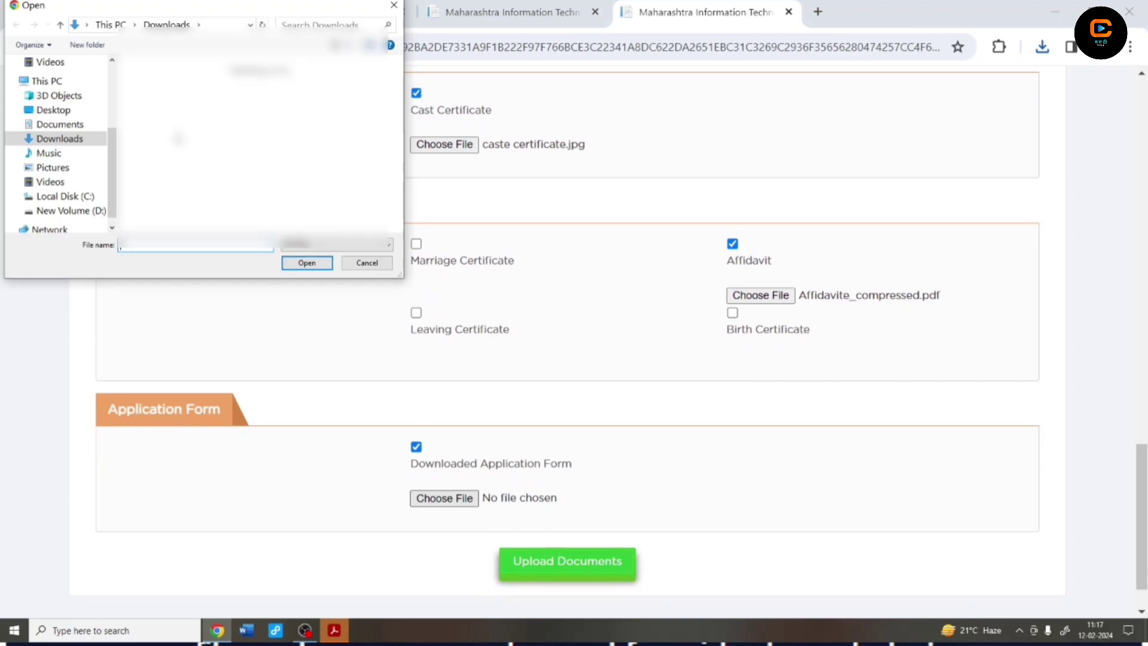
click(150, 102)
click(307, 263)
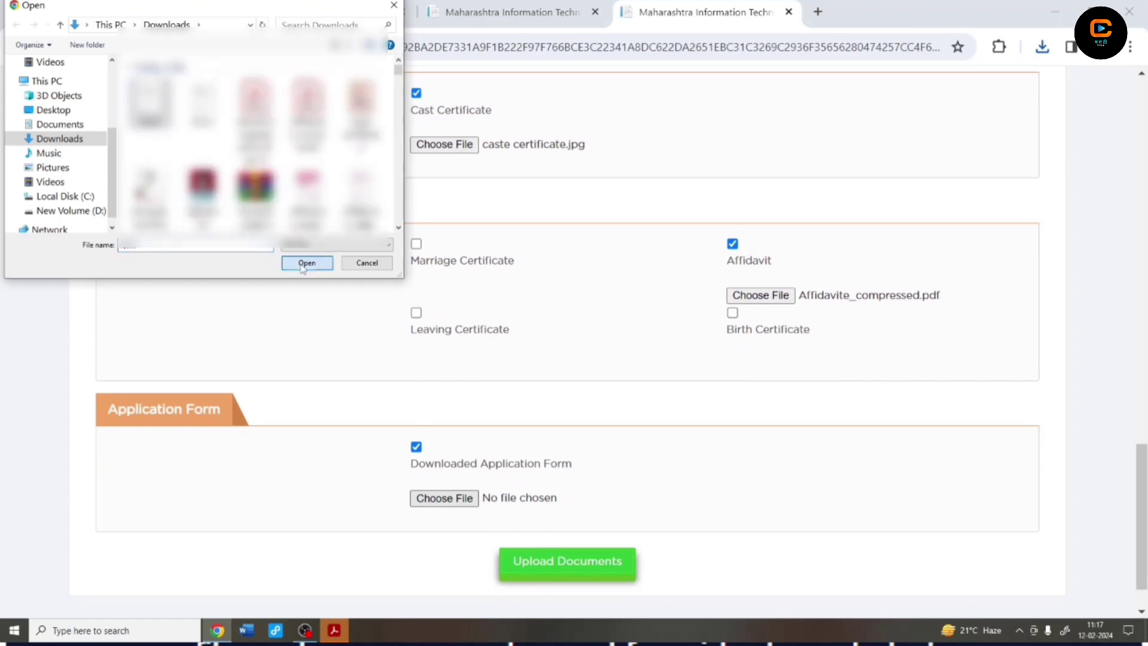